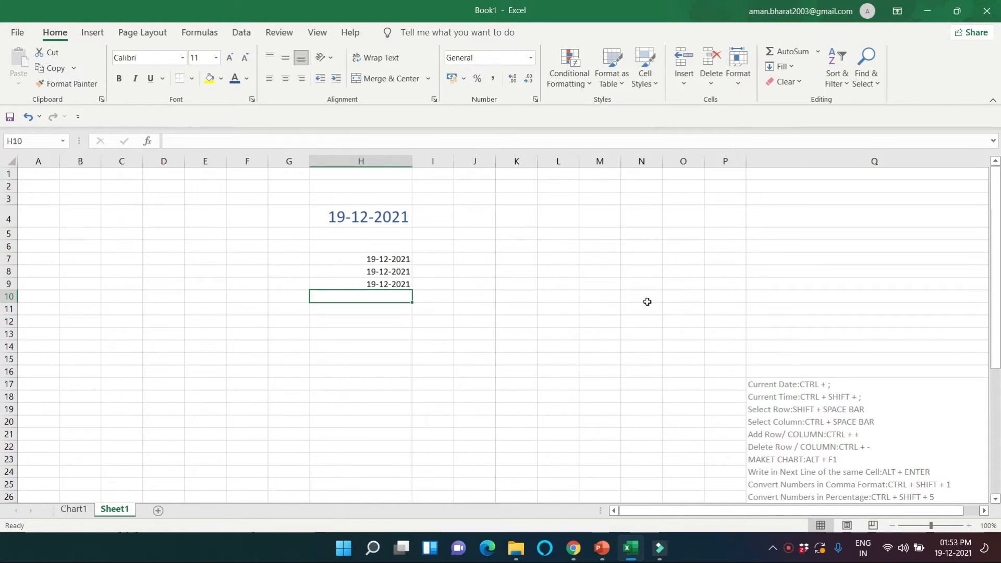
Insert the current time as a fixed value into each of the cells H11 through H15
key(Down)
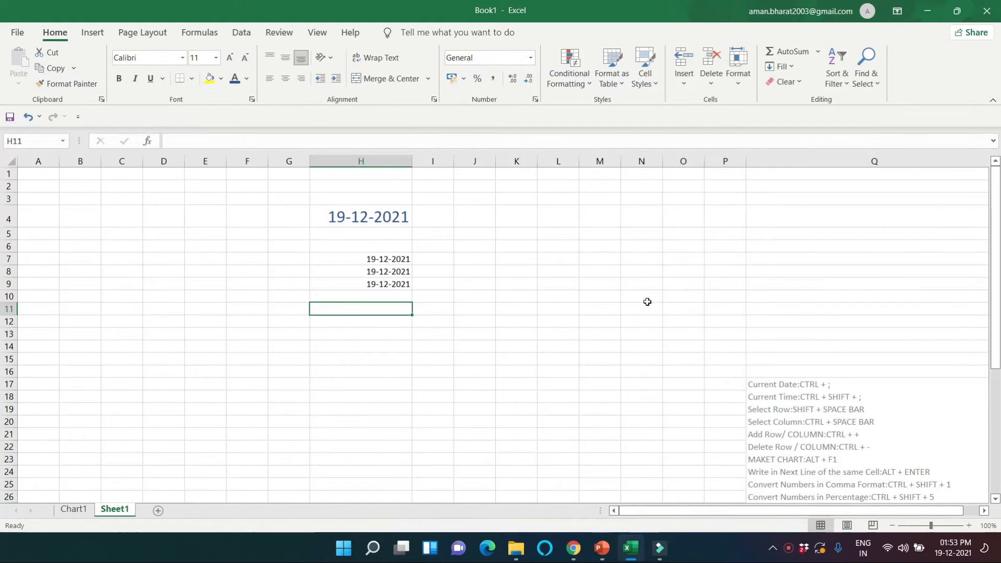
key(ctrl+shift+semicolon)
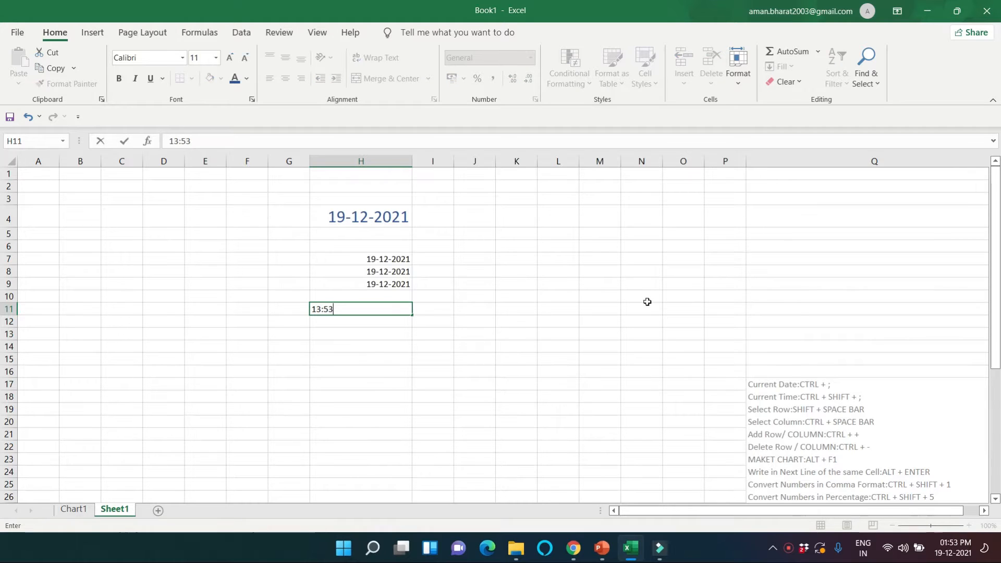
key(Return)
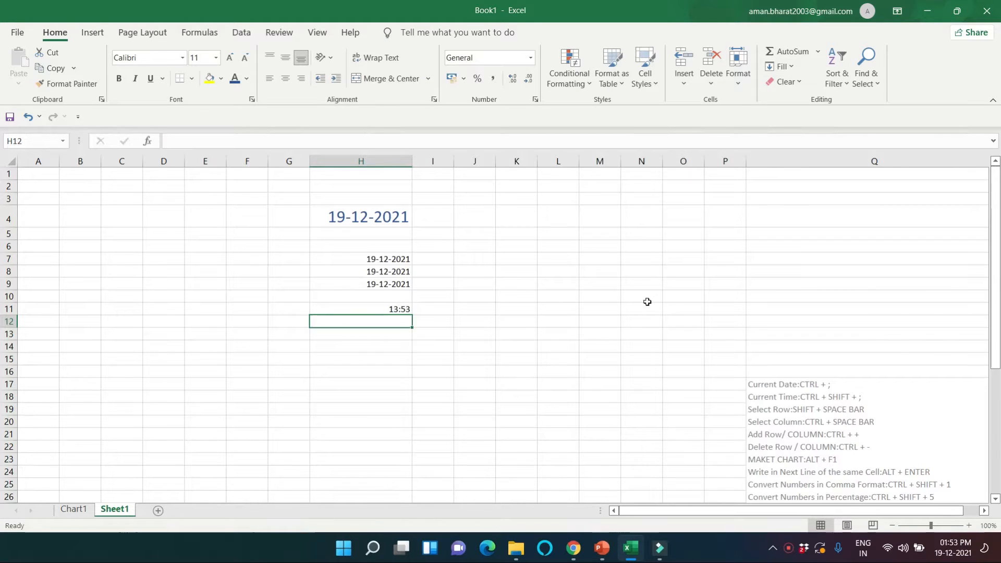
key(ctrl+shift+semicolon)
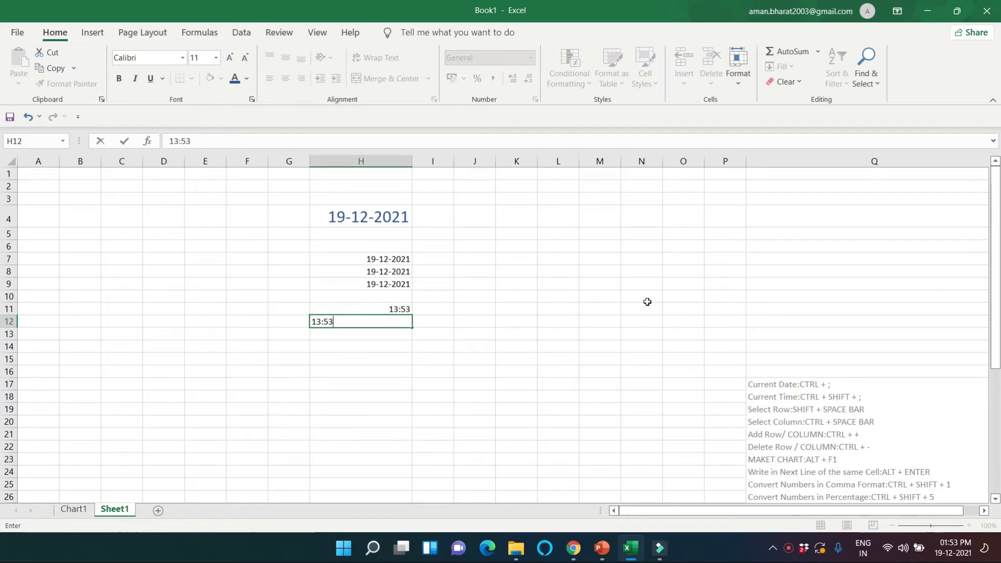
key(Return)
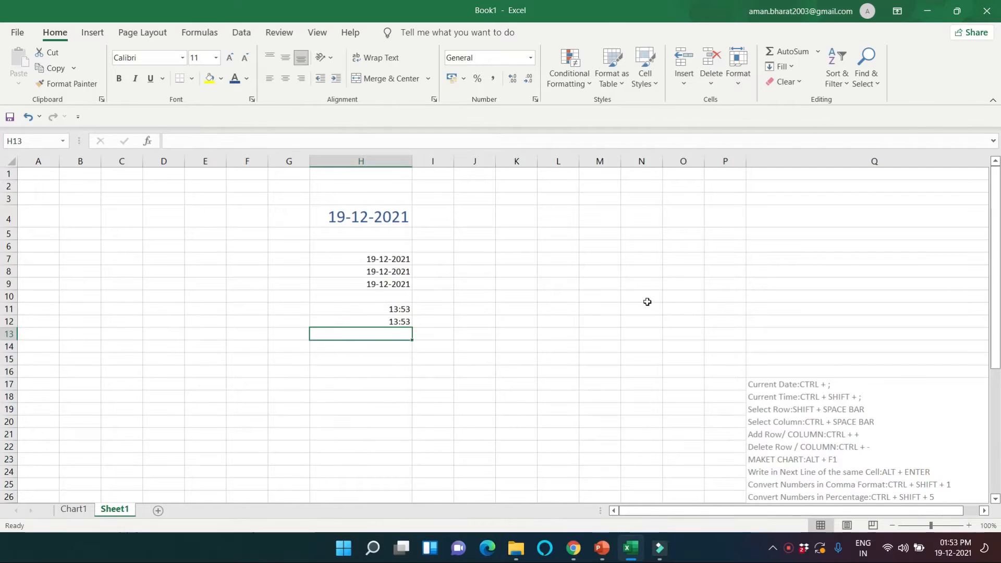
key(ctrl+shift+semicolon)
key(Return)
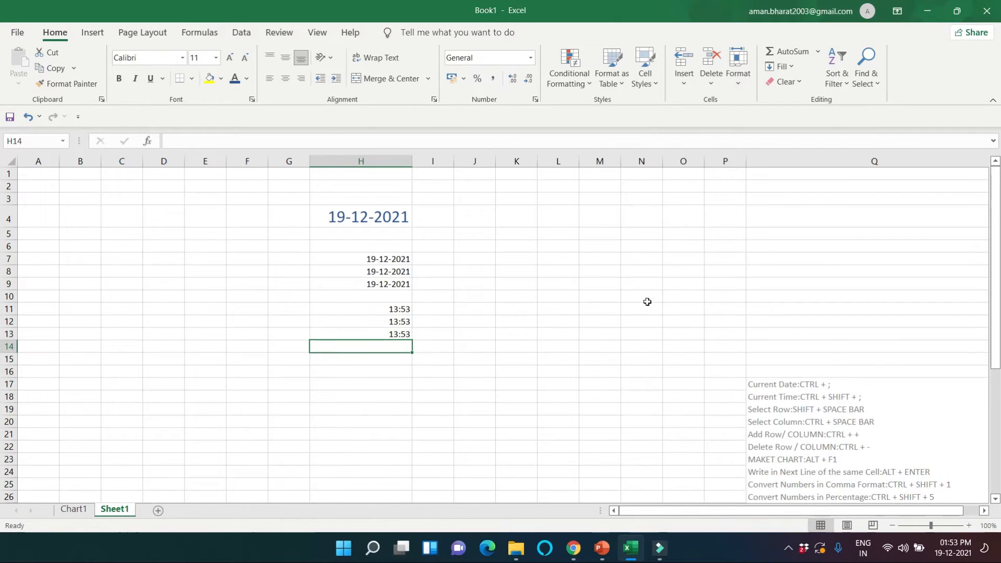
key(ctrl+shift+semicolon)
key(Return)
text(;)
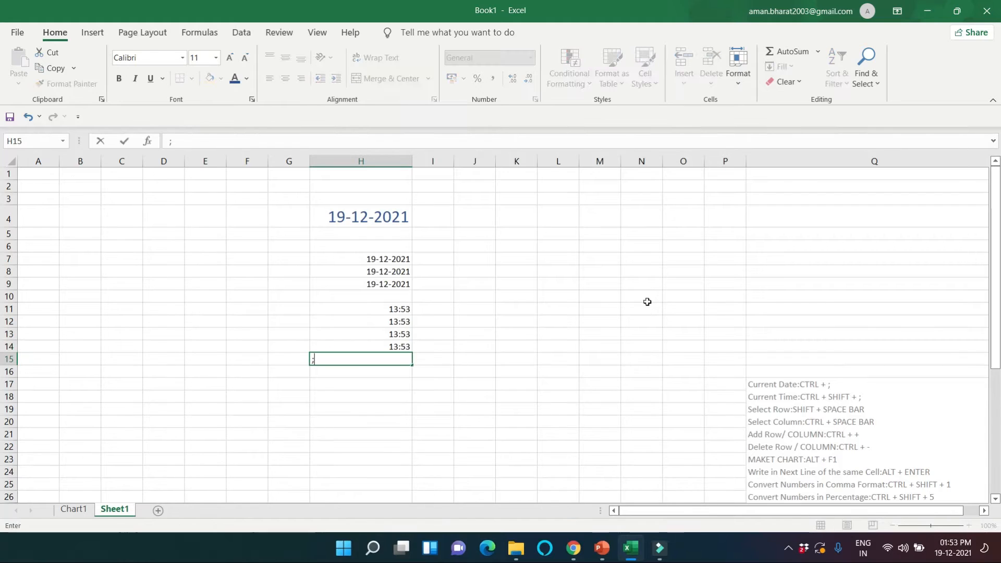
key(Escape)
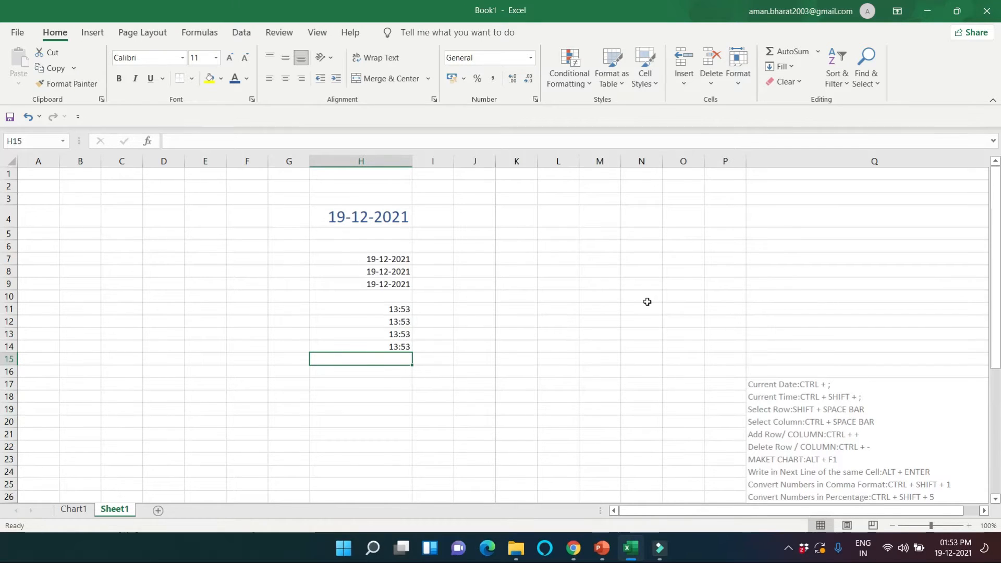
key(ctrl+shift+semicolon)
key(Return)
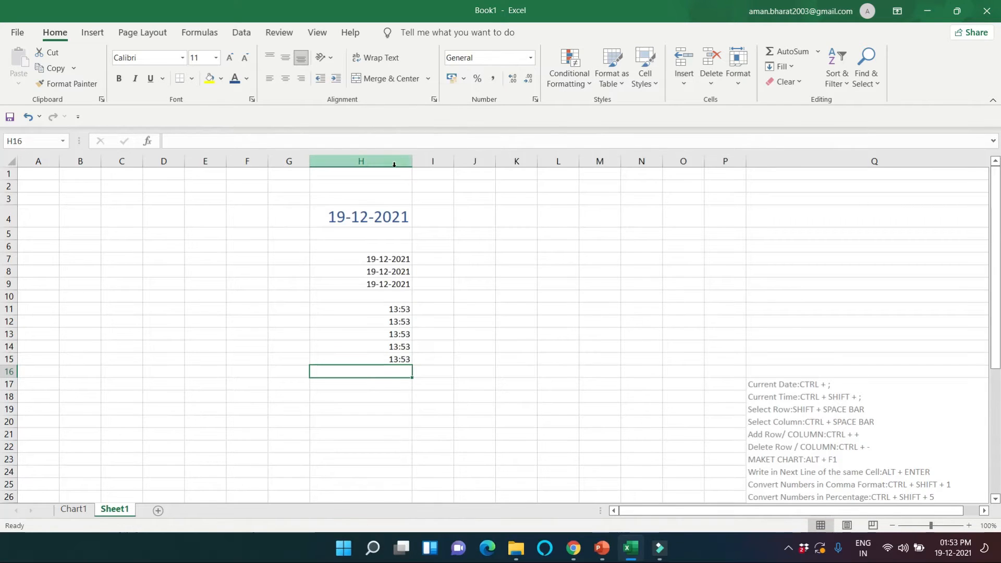
Select the whole of row 2, and separately the whole of rows 3 to 5
click(470, 297)
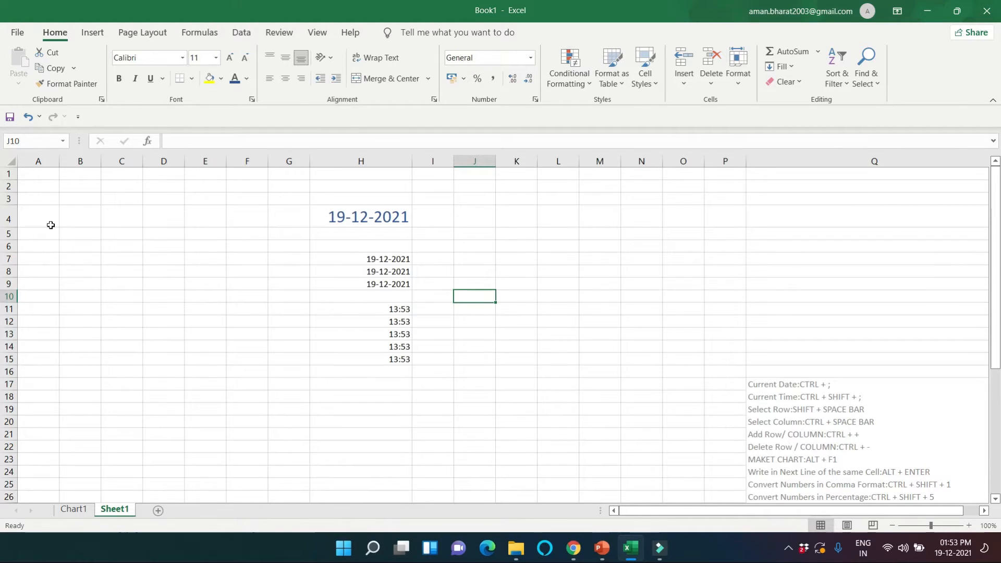
click(9, 186)
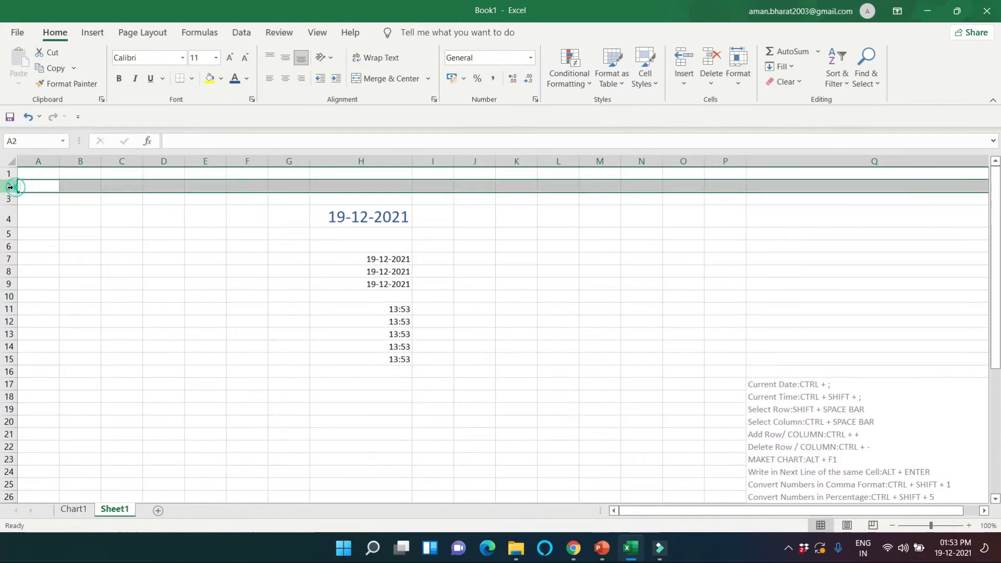
drag(8, 198, 8, 233)
click(38, 257)
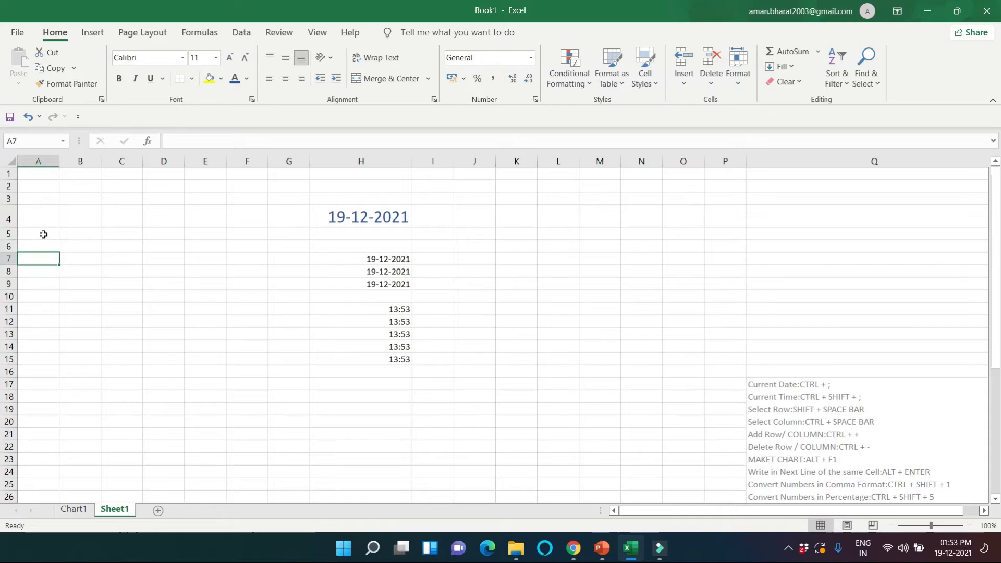
Select the whole of row 5 starting from cell A5
click(44, 235)
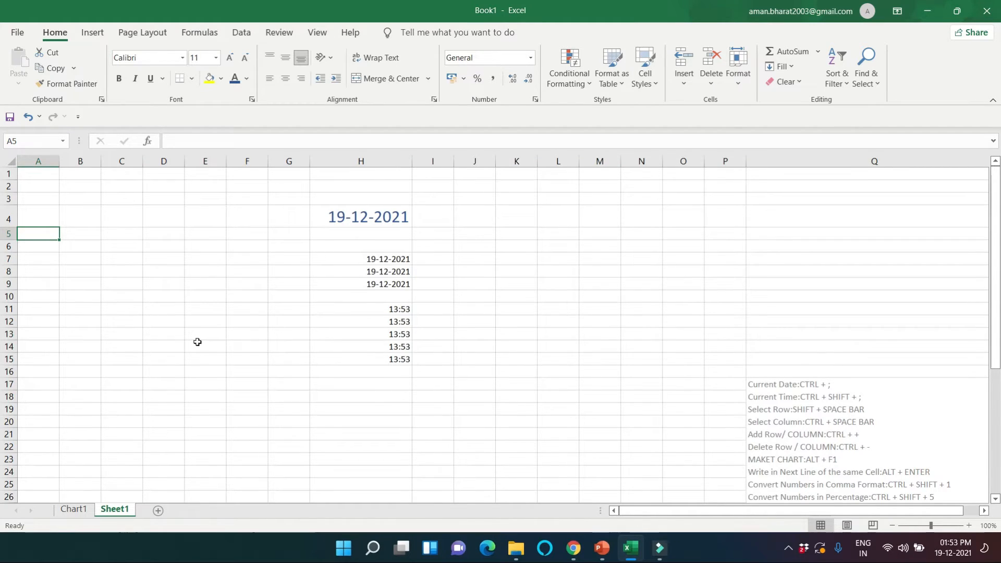
key(shift+space)
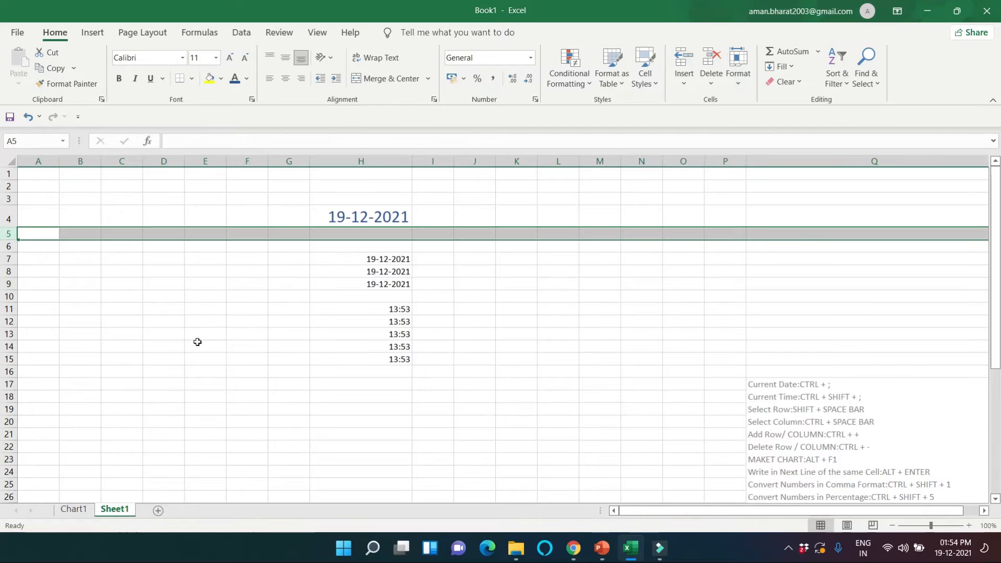
key(Down)
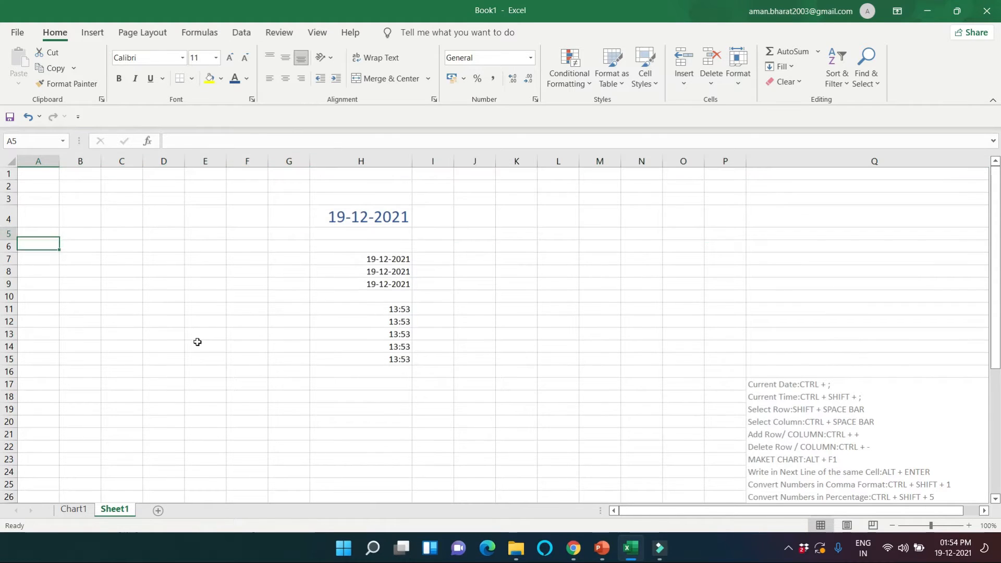
key(Up)
key(Right)
key(Left)
key(Right)
key(Right)
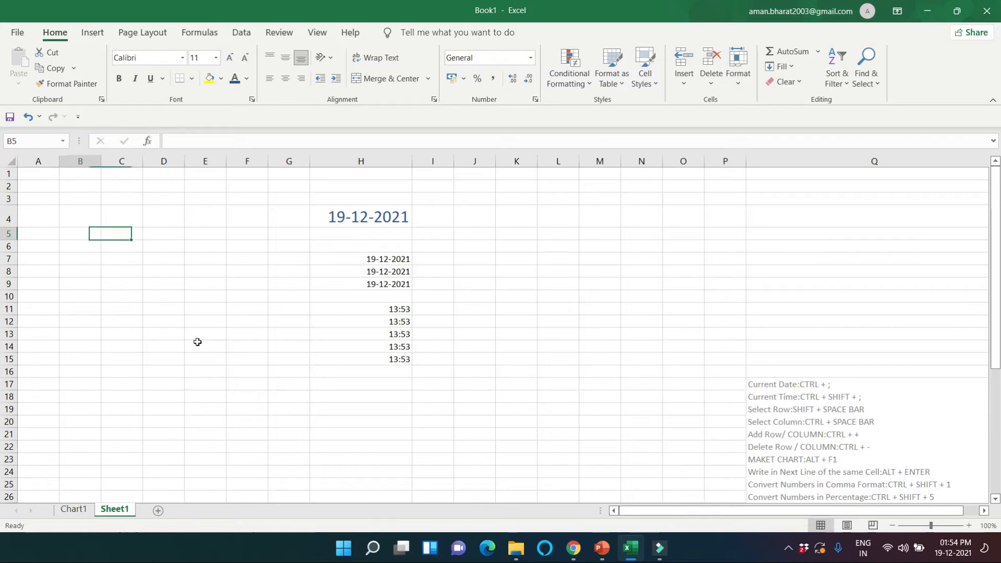
Move to cell B5 and select its entire row
key(Left)
key(Left)
key(Right)
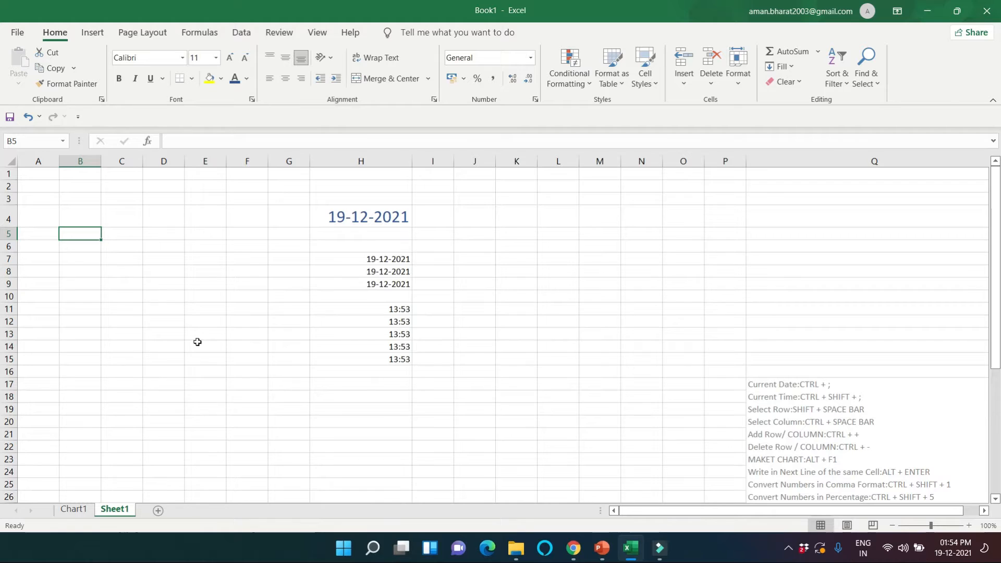
key(shift+space)
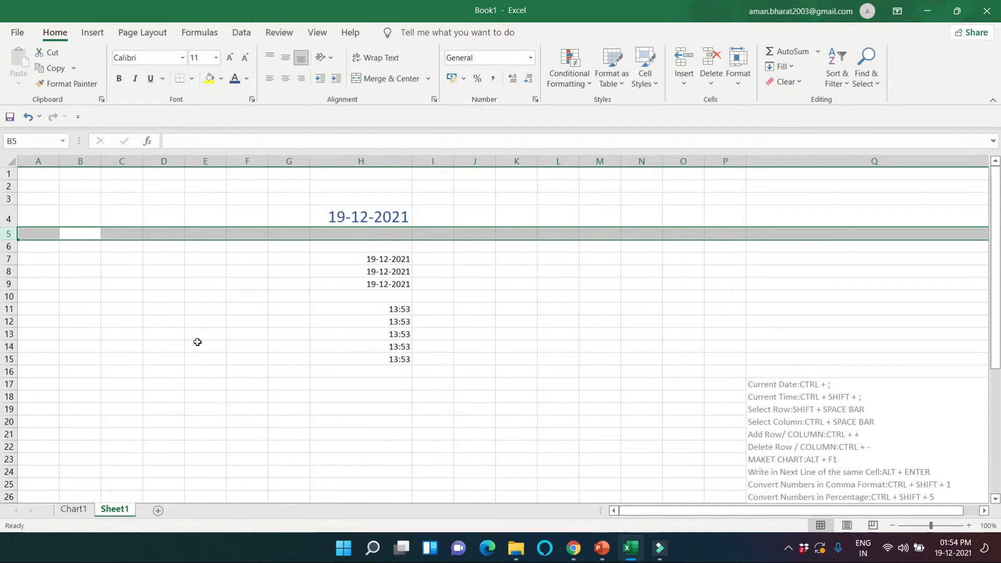
Extend the selection from A5 to A7 and expand it to the whole of rows 5 to 7
key(Left)
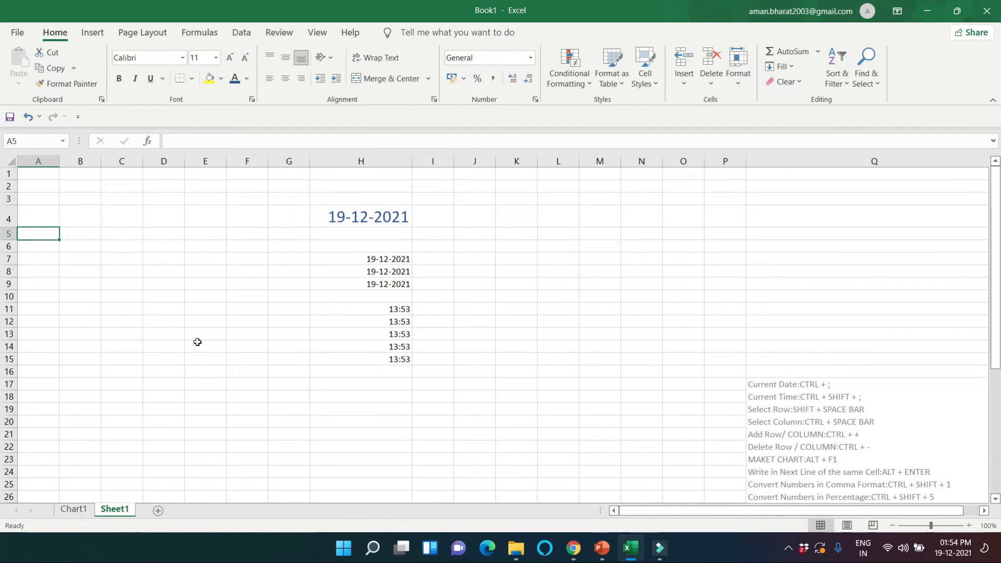
key(shift+Down)
key(shift+Down)
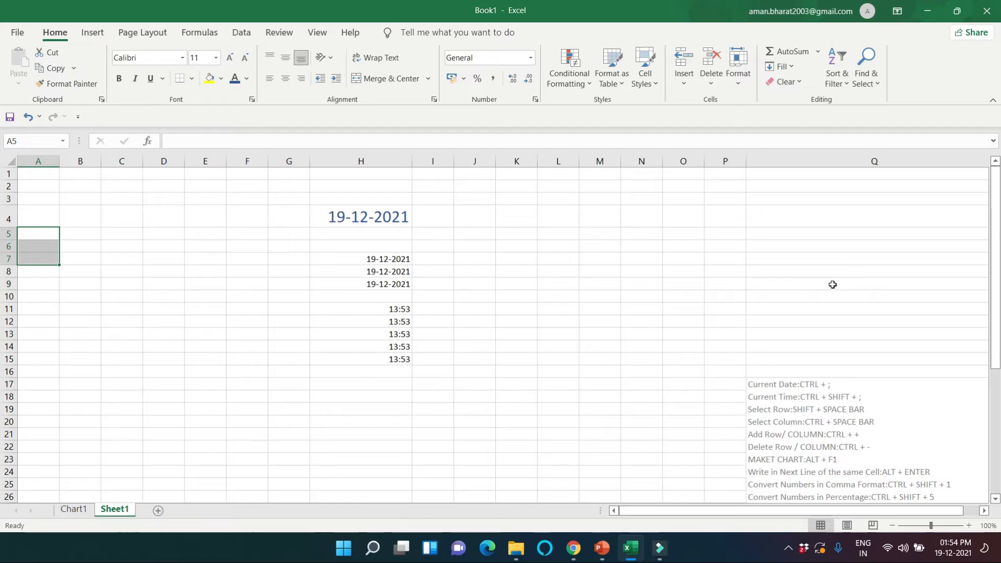
key(shift+space)
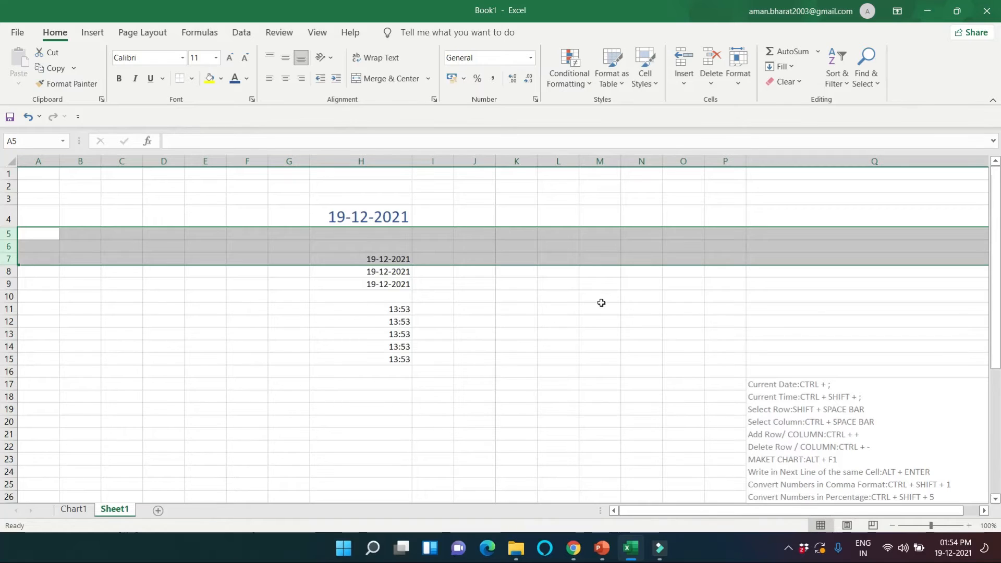
Select the whole of column B starting from cell B4
click(327, 283)
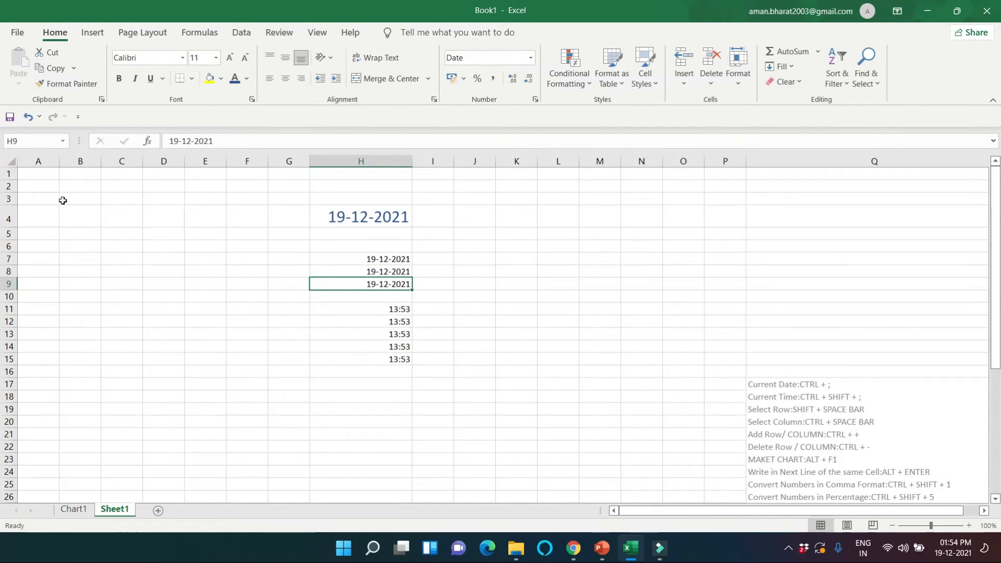
click(85, 220)
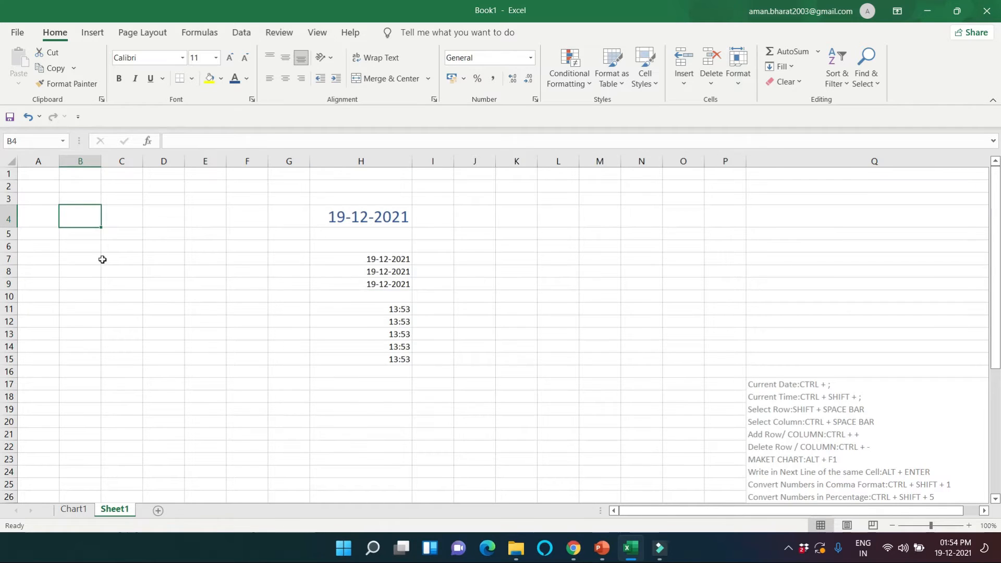
key(ctrl+space)
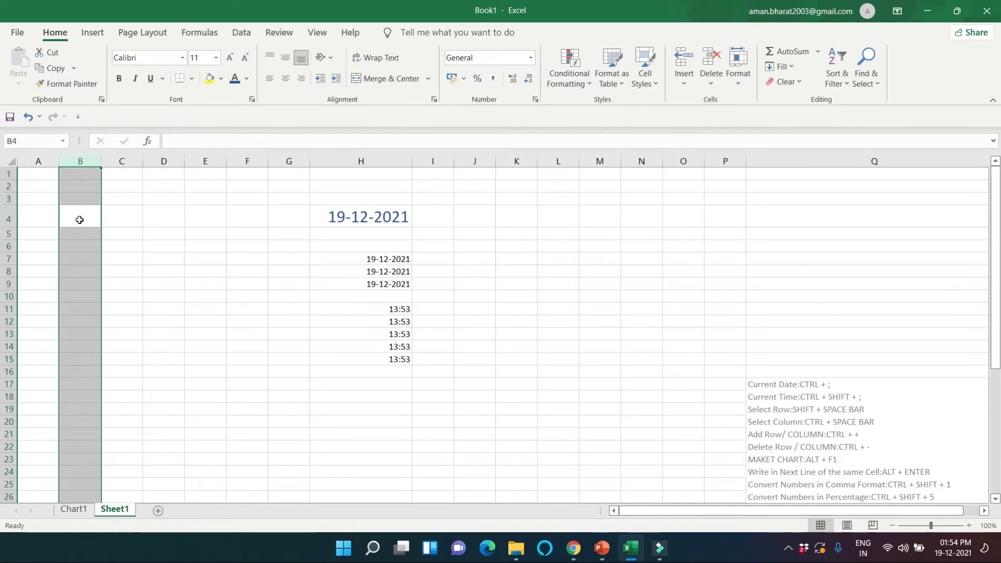
click(87, 281)
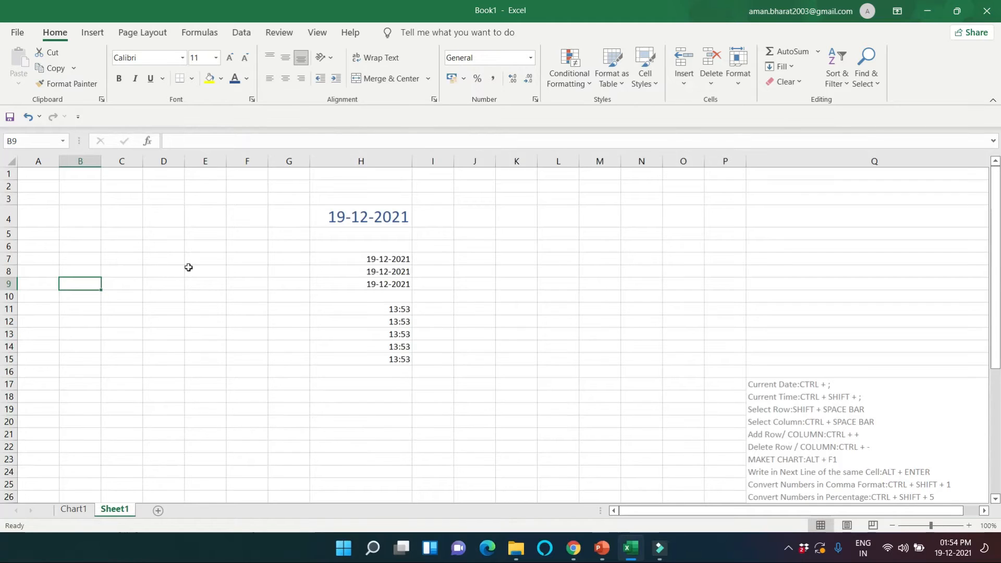
Select the whole of column J starting from cell J4
click(481, 220)
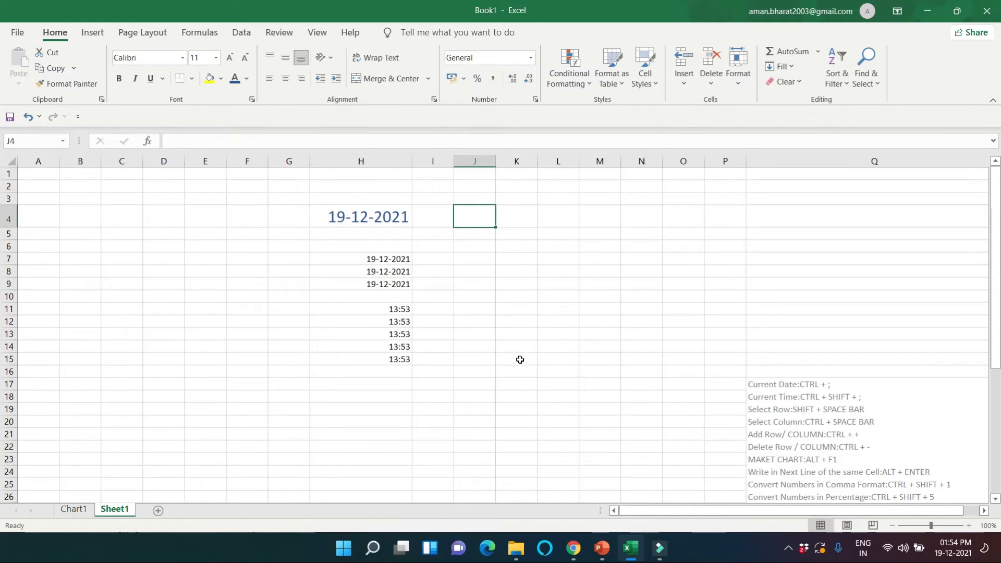
key(ctrl+space)
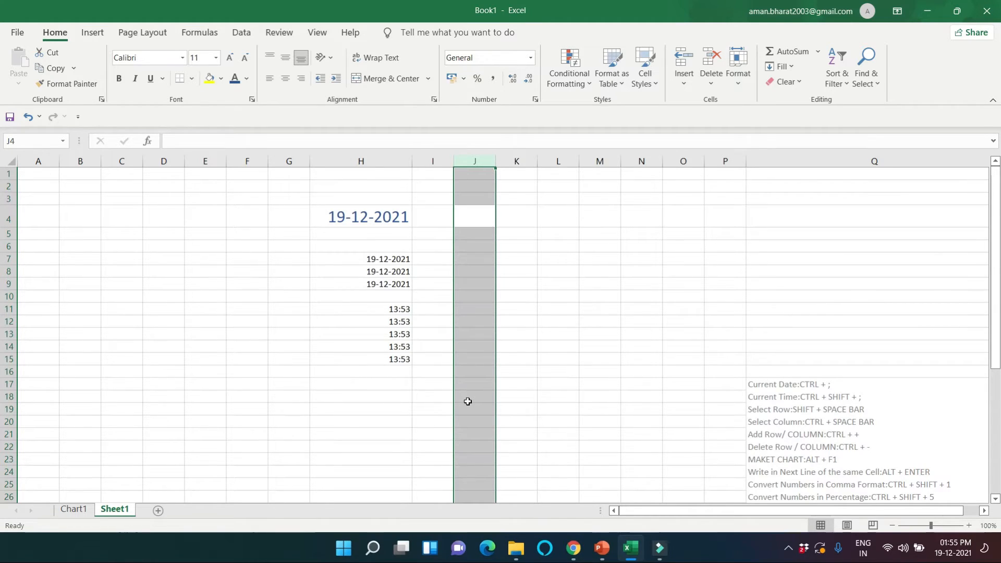
click(151, 244)
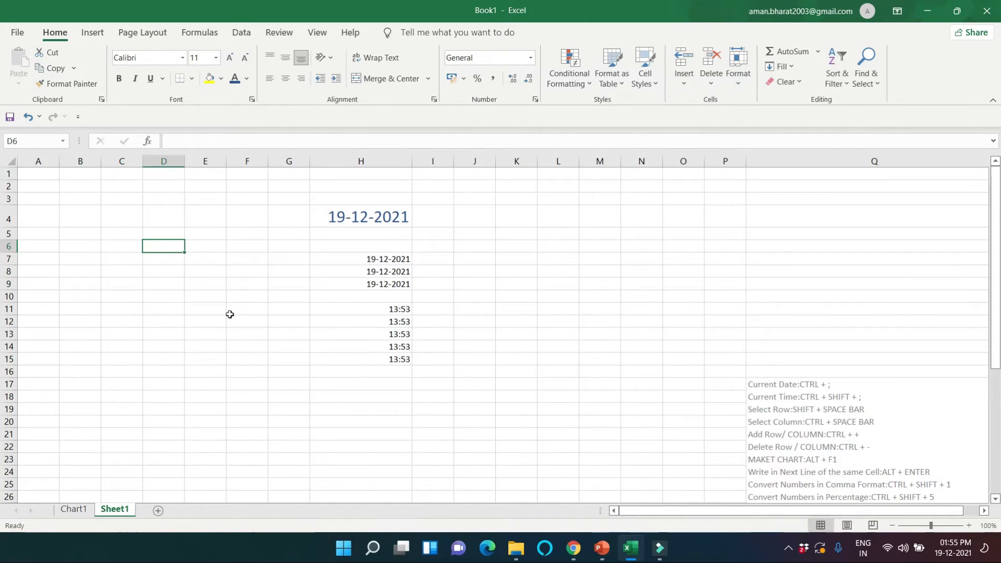
Select the whole of row 11 starting from cell F11
click(230, 312)
key(shift+space)
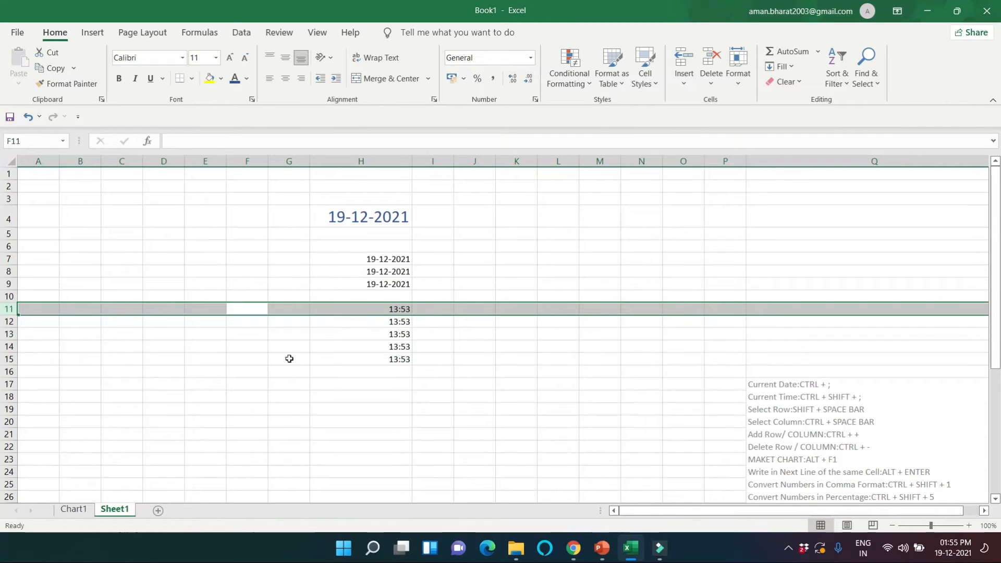
click(153, 327)
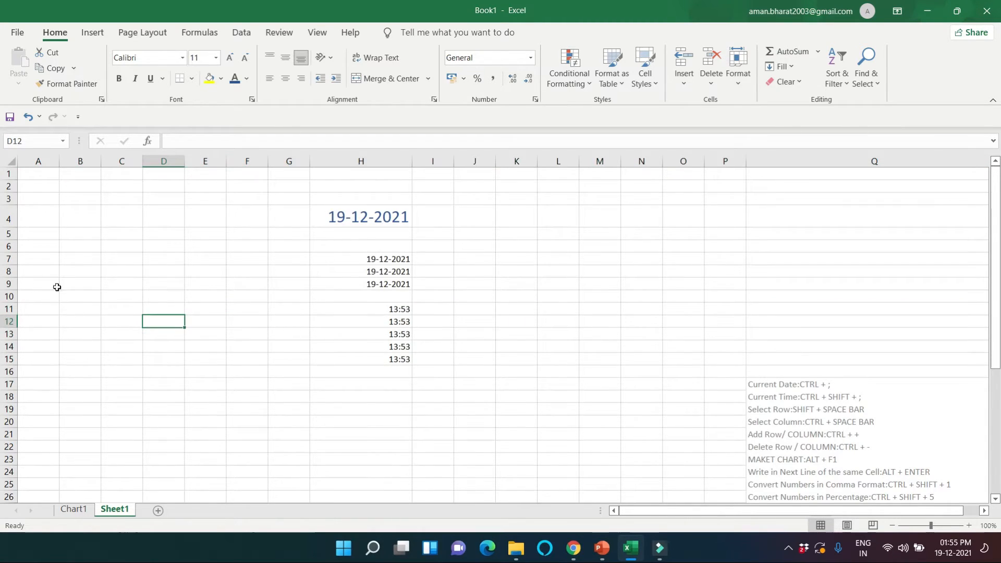
Select the whole of row 9 from cell A9 and insert five blank rows above its date entry
click(23, 284)
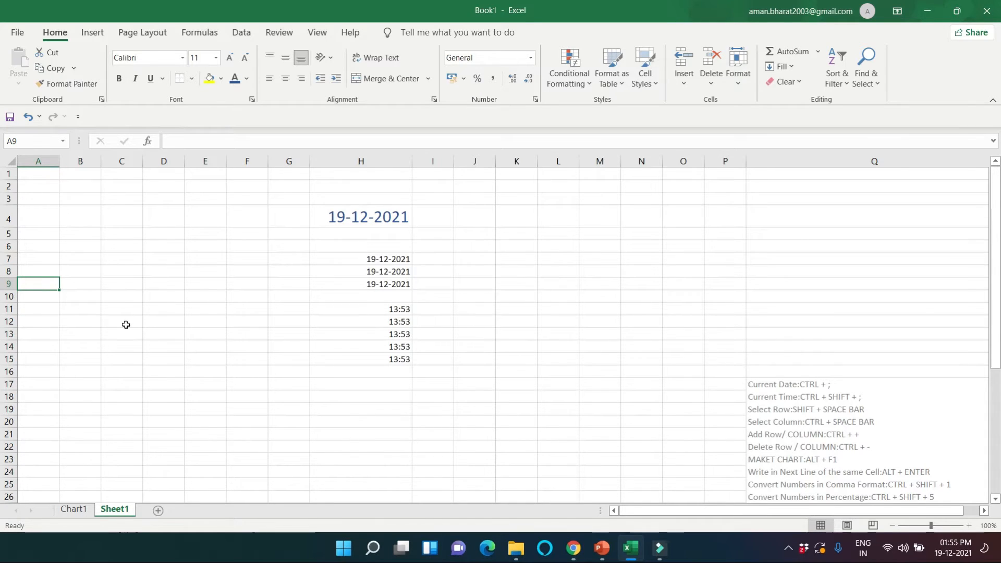
key(shift+space)
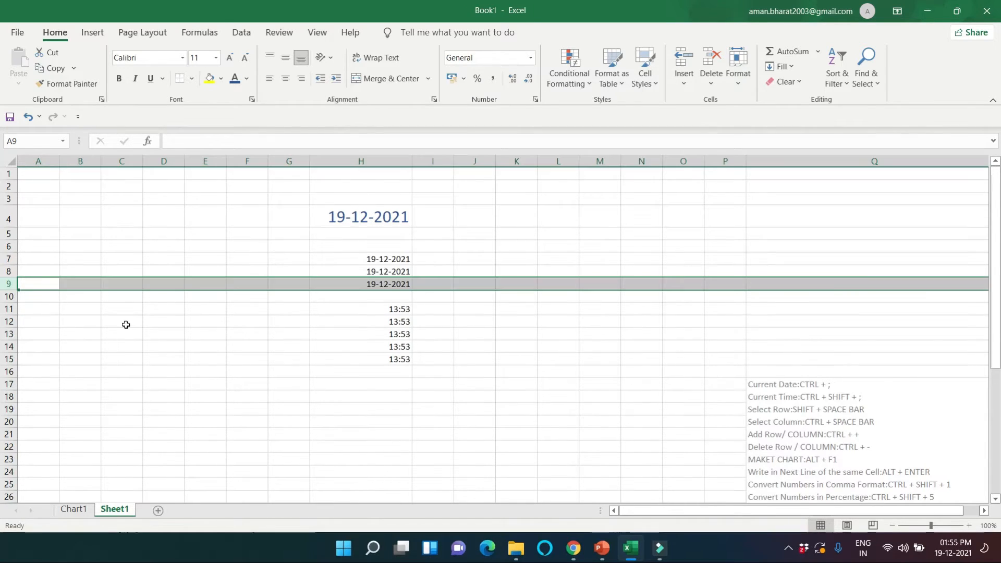
key(ctrl+plus)
key(ctrl+plus)
key(ctrl+plus)
key(ctrl+plus)
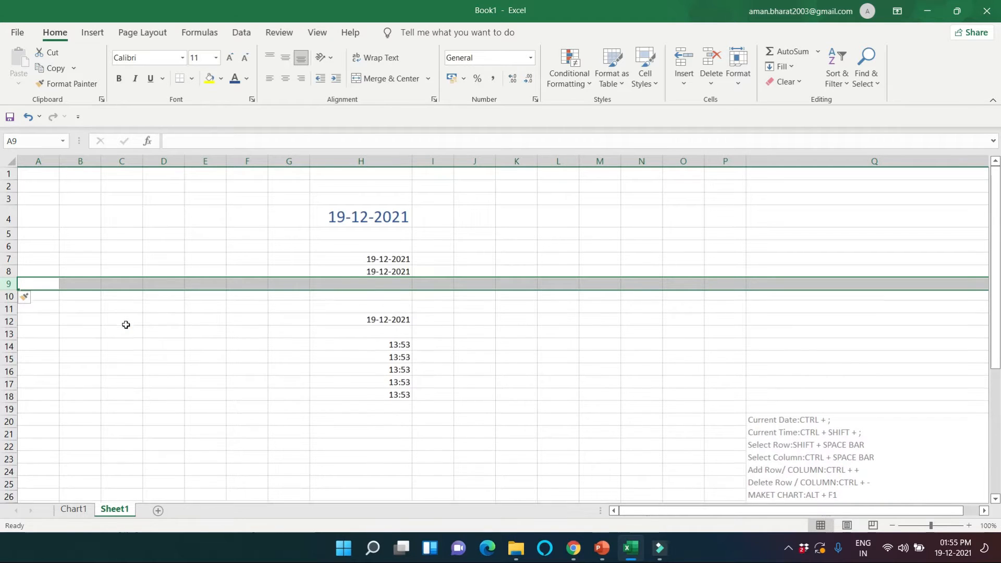
key(ctrl+plus)
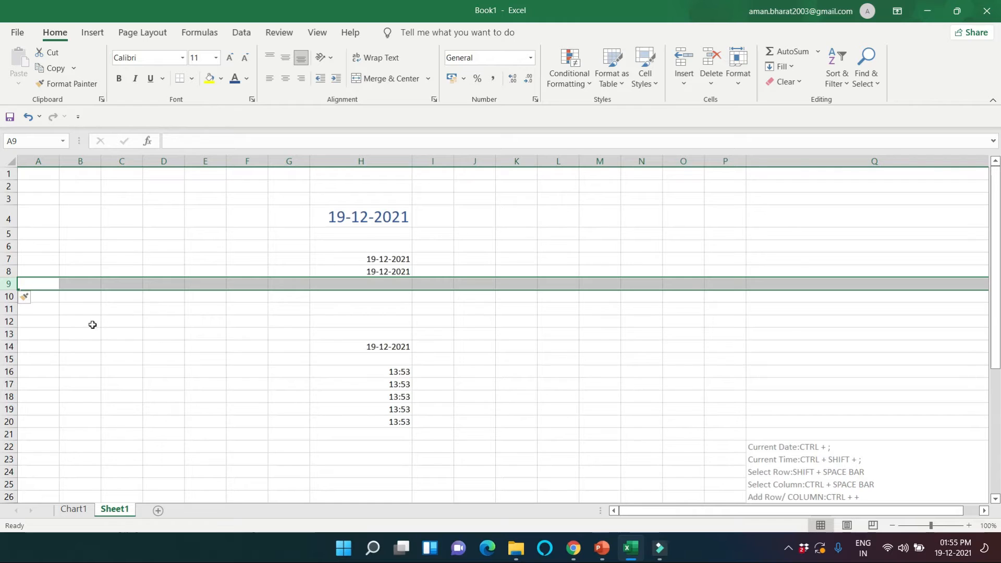
scroll(132, 360, down, 1)
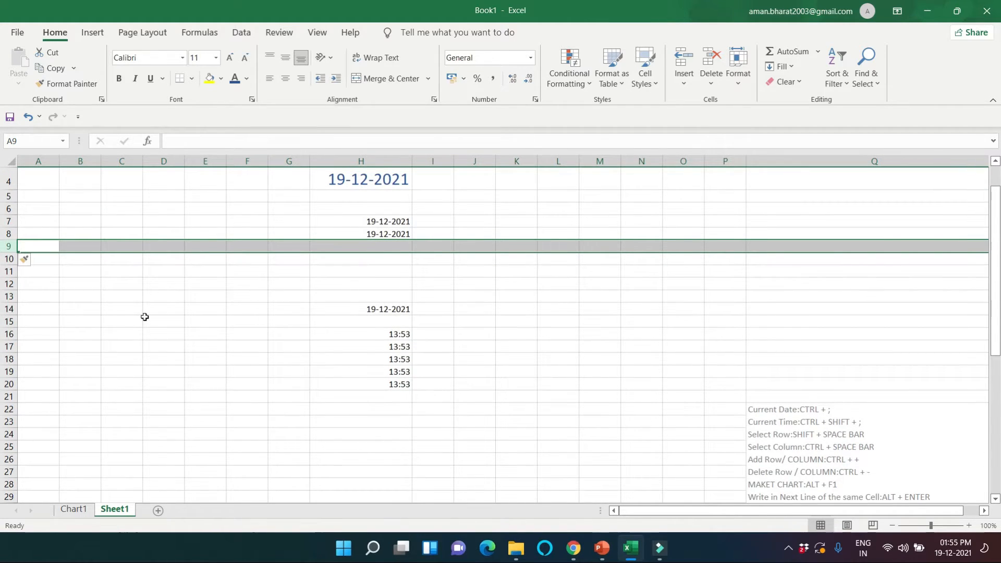
Select the whole of row 10 from cell A10 and delete six rows there, including the date row above the times
scroll(144, 317, up, 1)
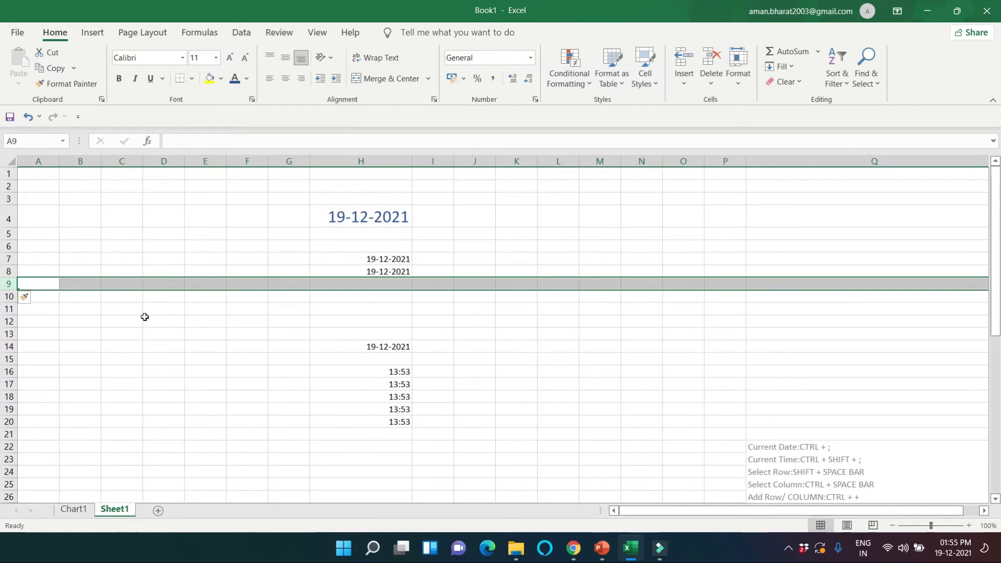
key(Down)
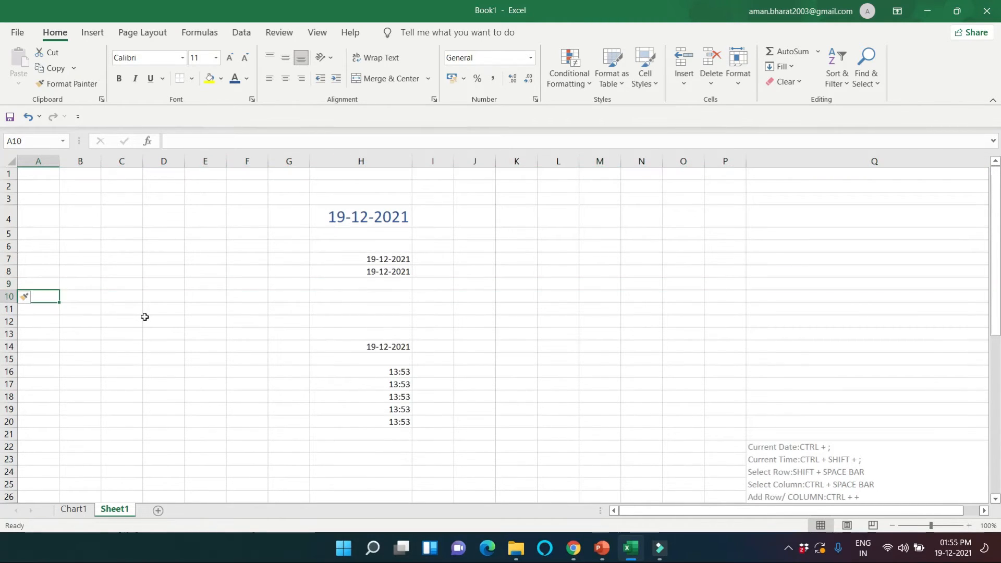
key(shift+space)
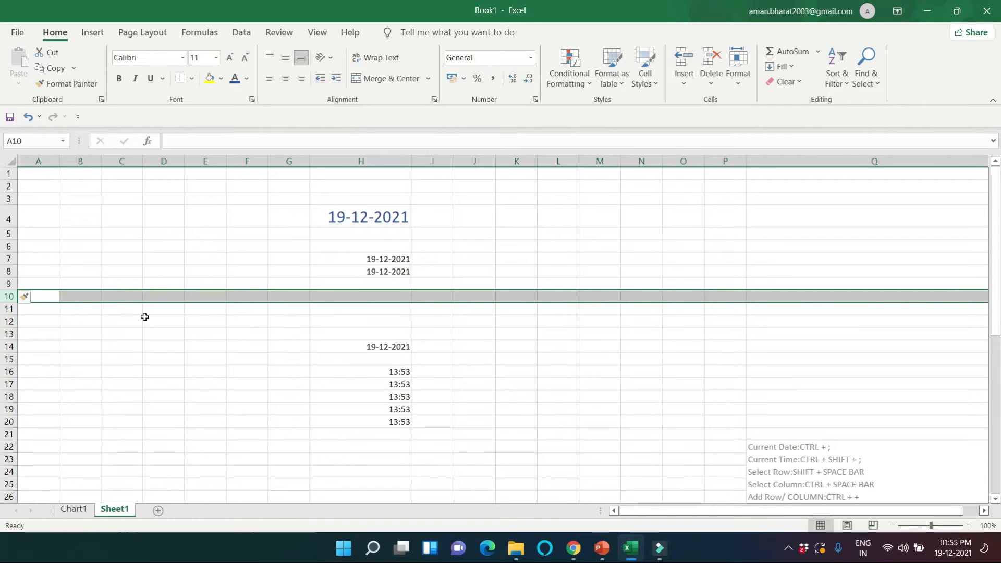
key(ctrl+minus)
key(ctrl+minus)
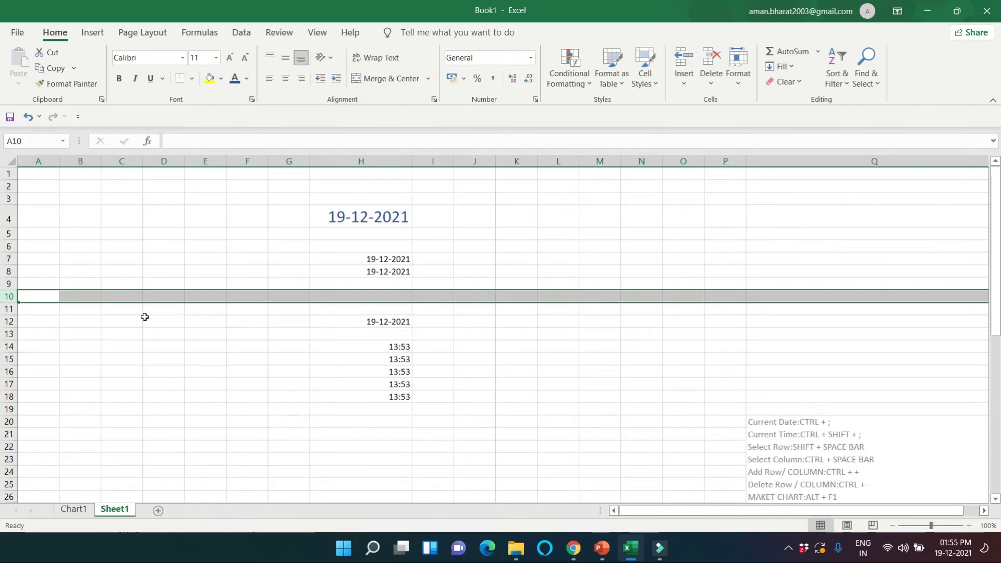
key(ctrl+minus)
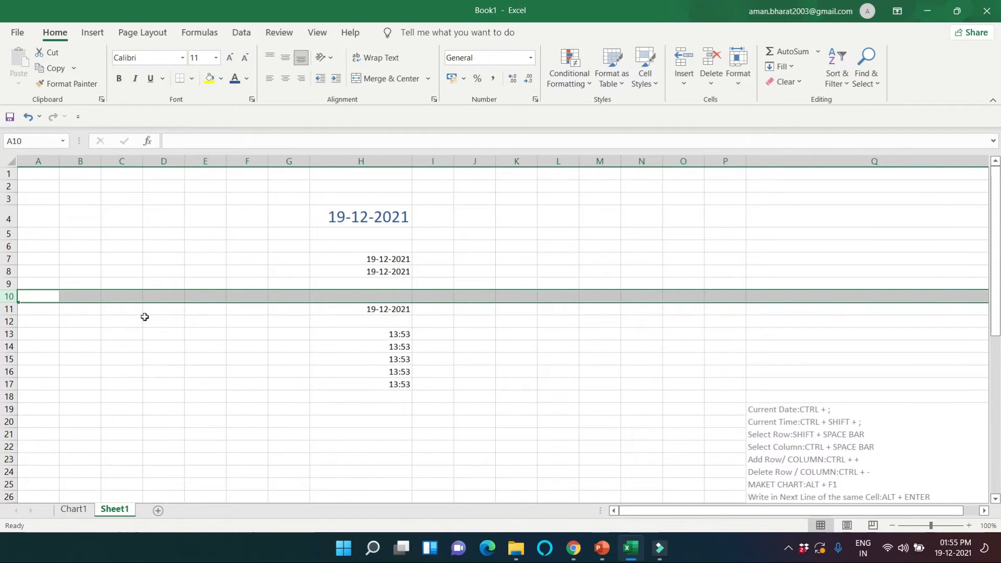
key(ctrl+minus)
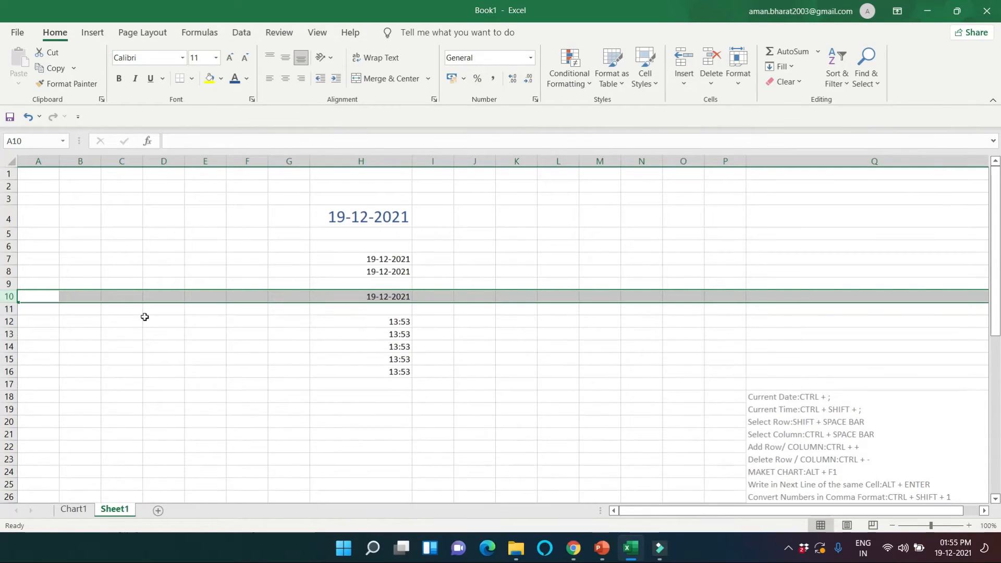
key(ctrl+minus)
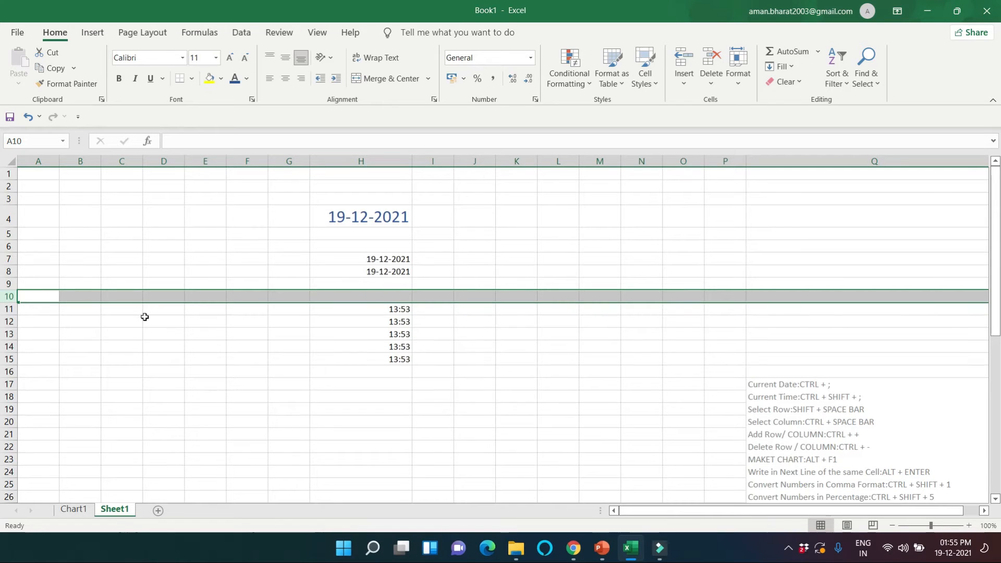
key(ctrl+minus)
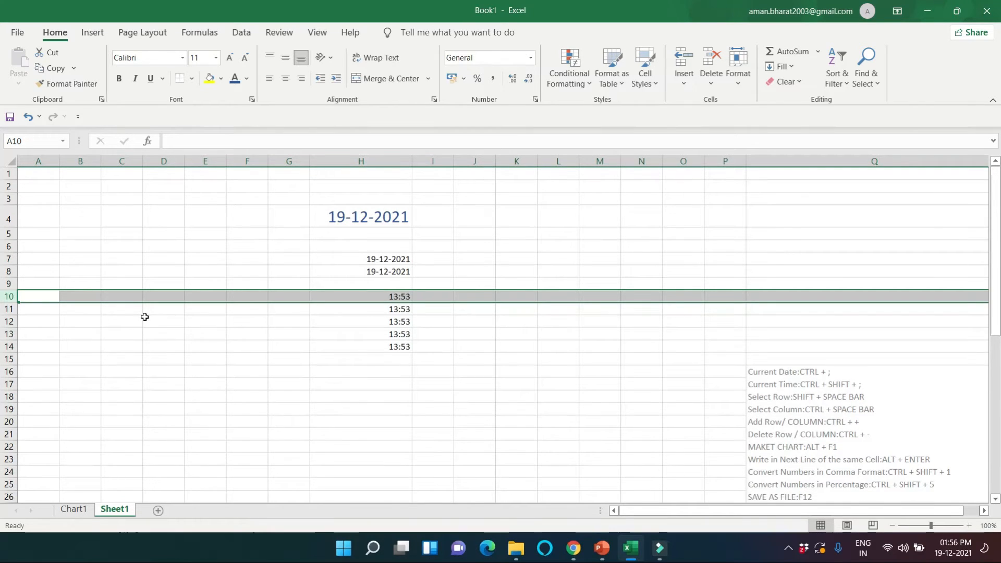
click(139, 272)
click(204, 161)
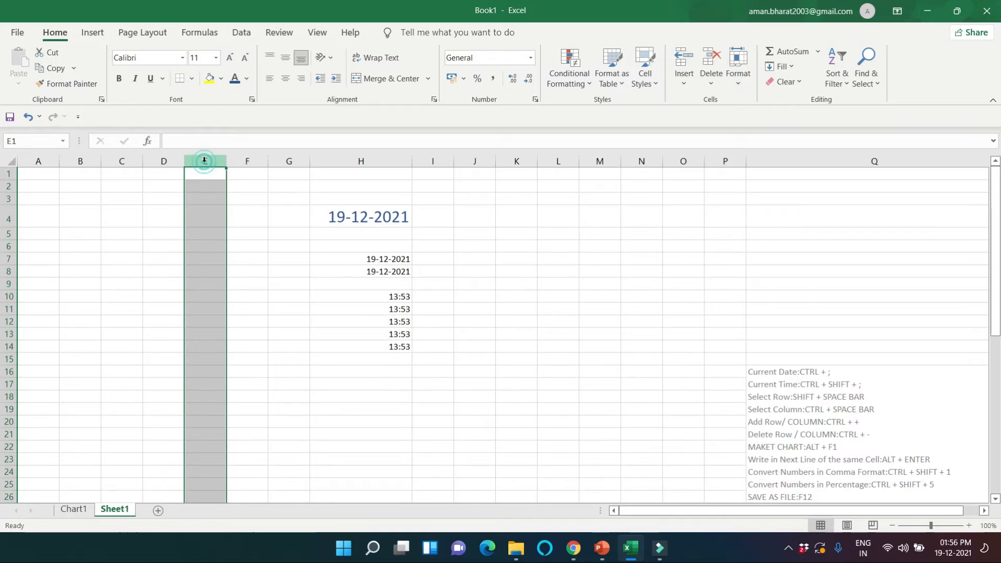
click(250, 338)
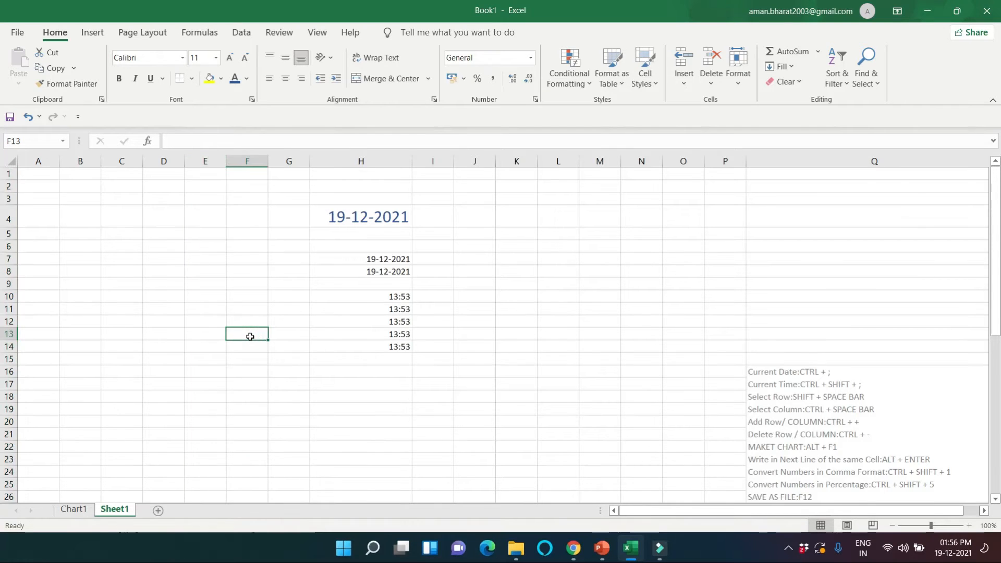
key(ctrl+a)
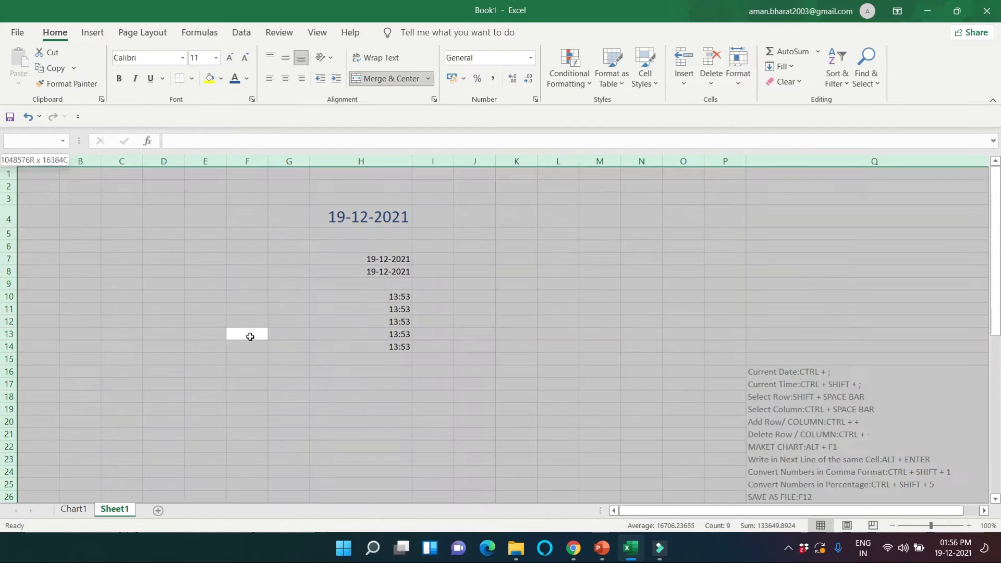
key(Down)
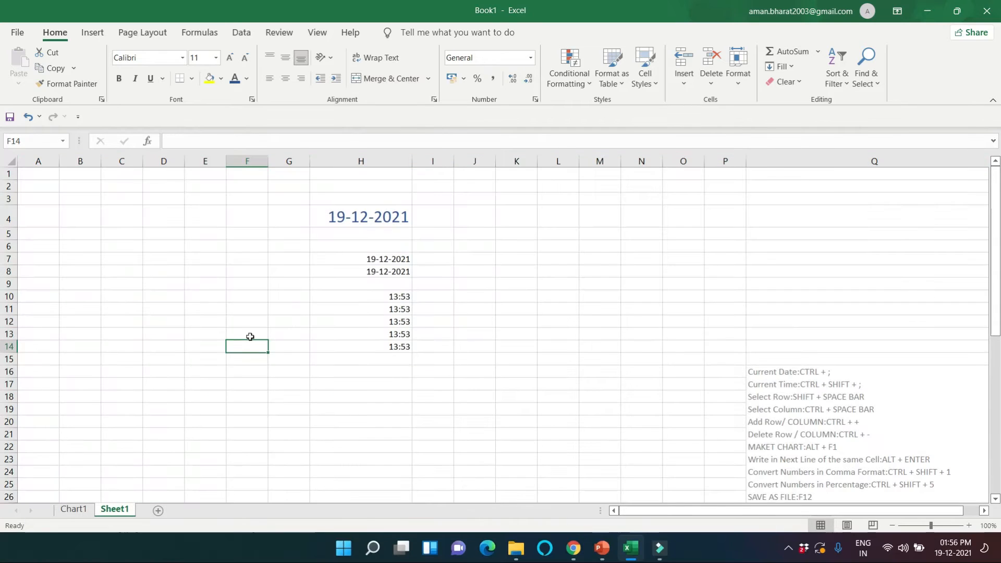
Select the whole of column F from cell F14 and insert six blank columns
key(ctrl+space)
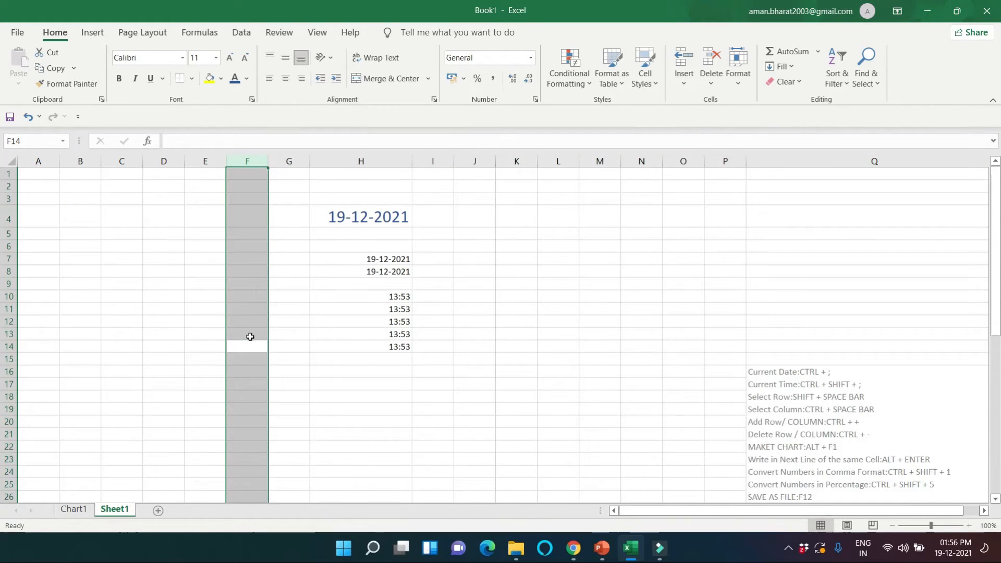
key(ctrl+plus)
key(ctrl+plus)
key(ctrl+plus)
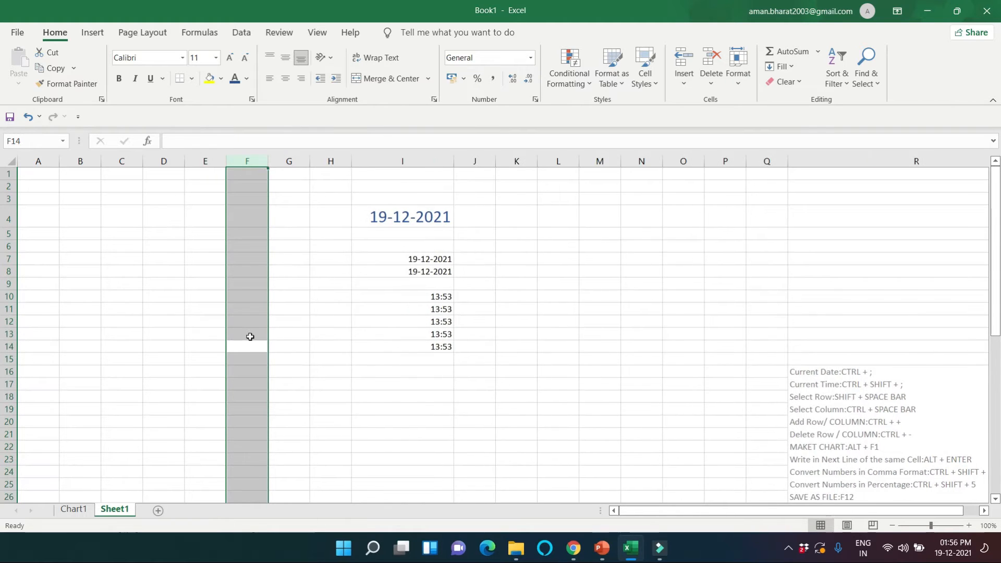
key(ctrl+plus)
key(ctrl+plus)
key(ctrl+plus)
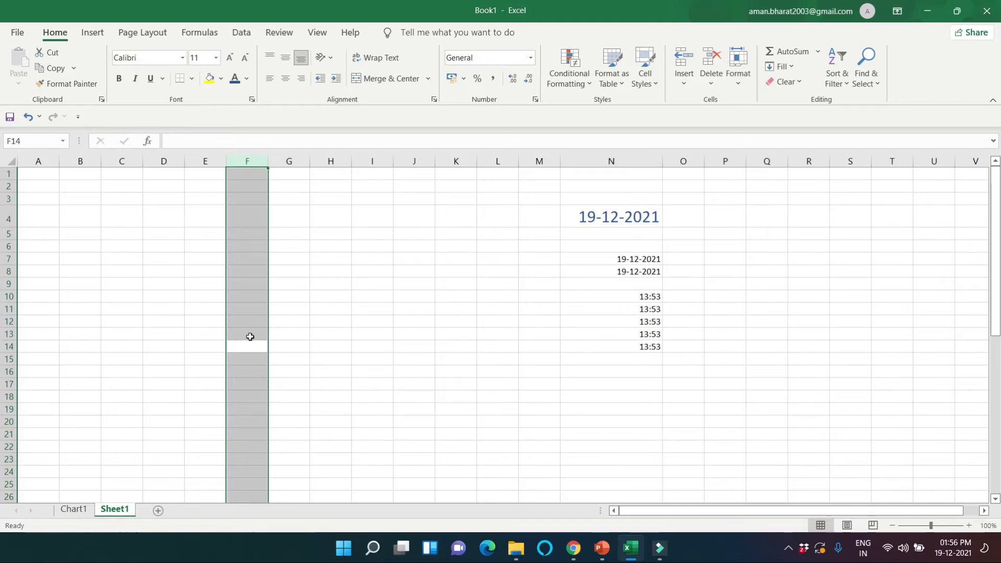
Delete seven columns starting at the selected column F
key(ctrl+minus)
key(ctrl+minus)
key(ctrl+minus)
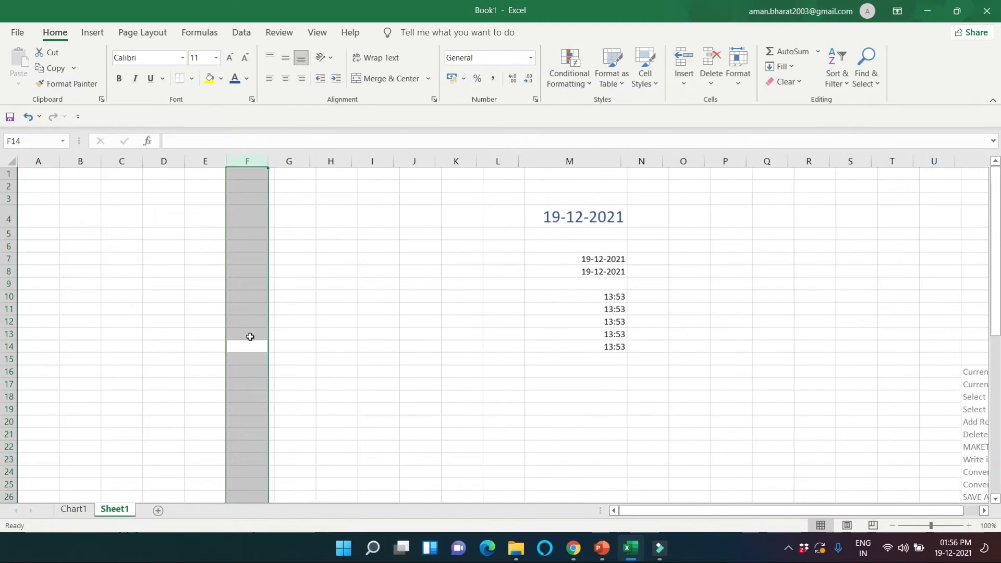
key(ctrl+minus)
key(ctrl+minus)
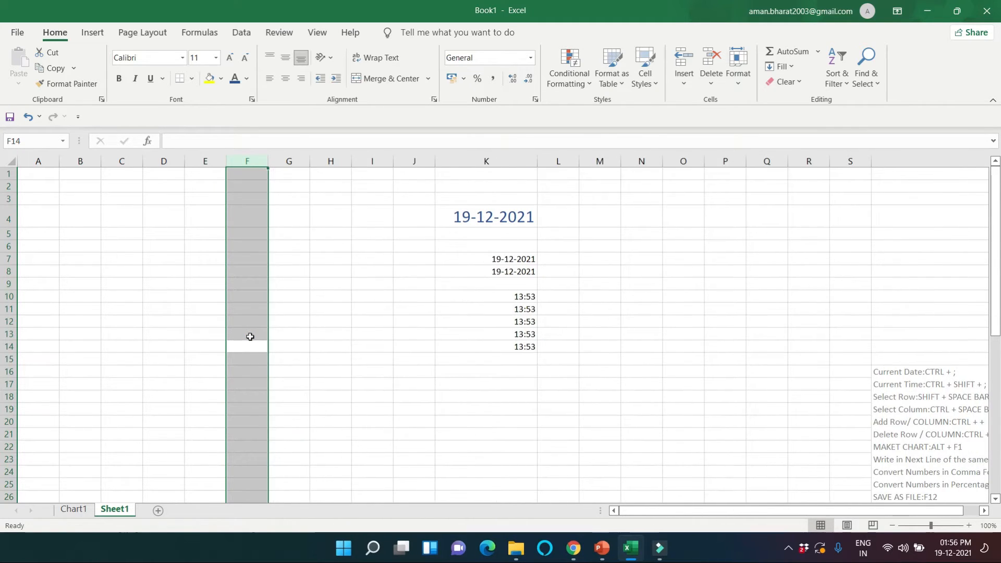
key(ctrl+minus)
key(ctrl+minus)
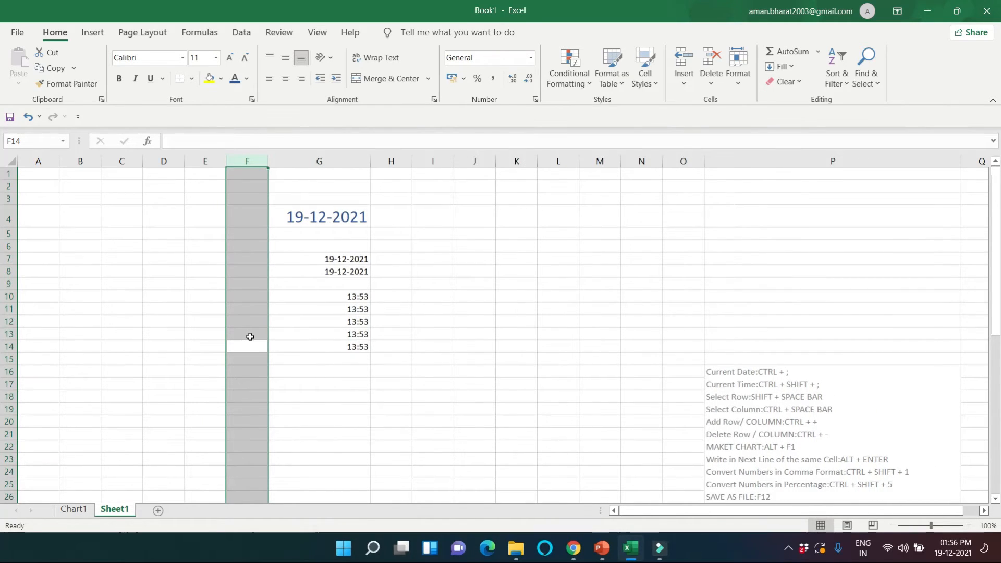
key(Down)
key(Down)
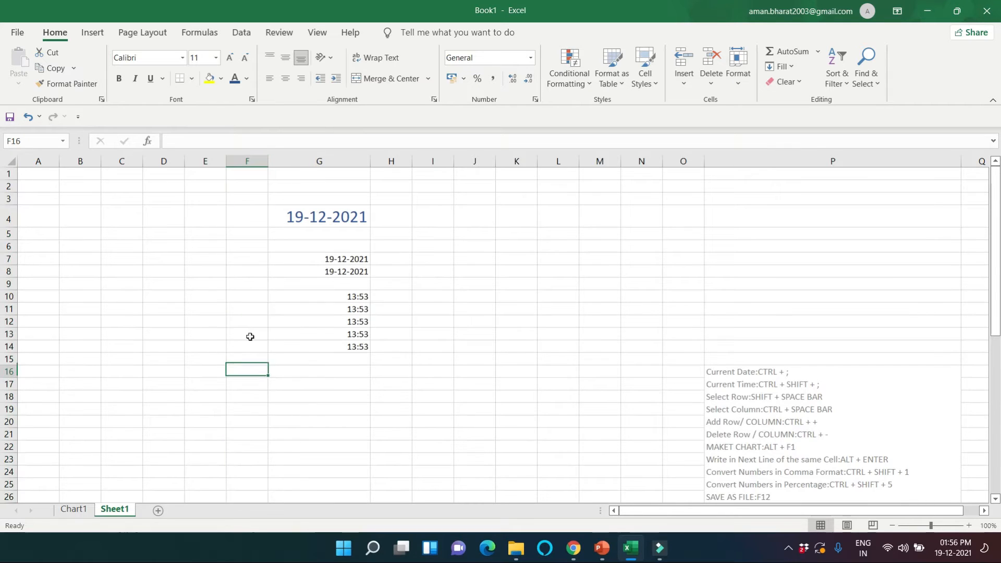
key(Up)
key(Up)
key(Up)
key(Up)
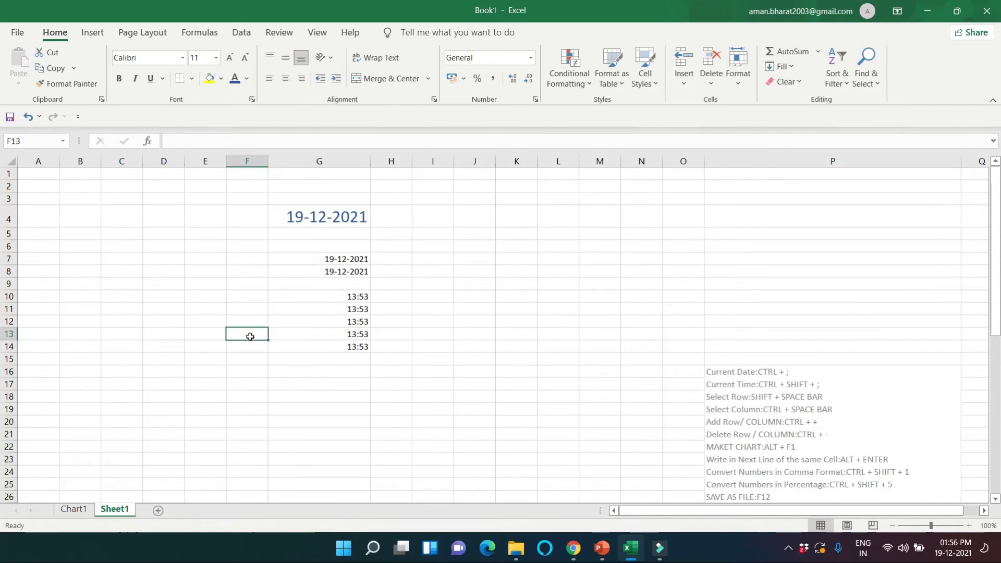
key(Left)
key(Left)
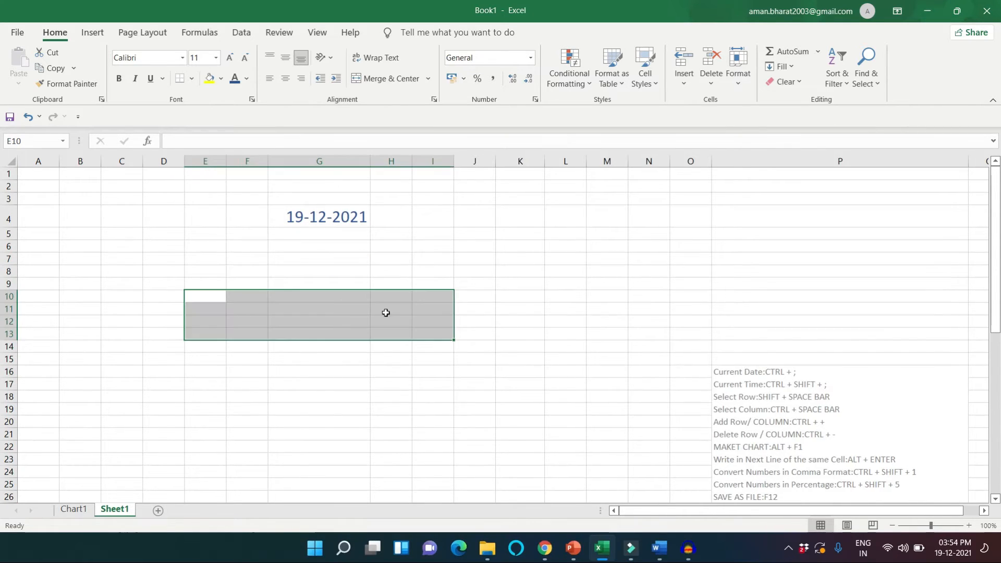
Select the whole of row 12 from cell C12 and insert five blank rows above the shortcut list
click(378, 398)
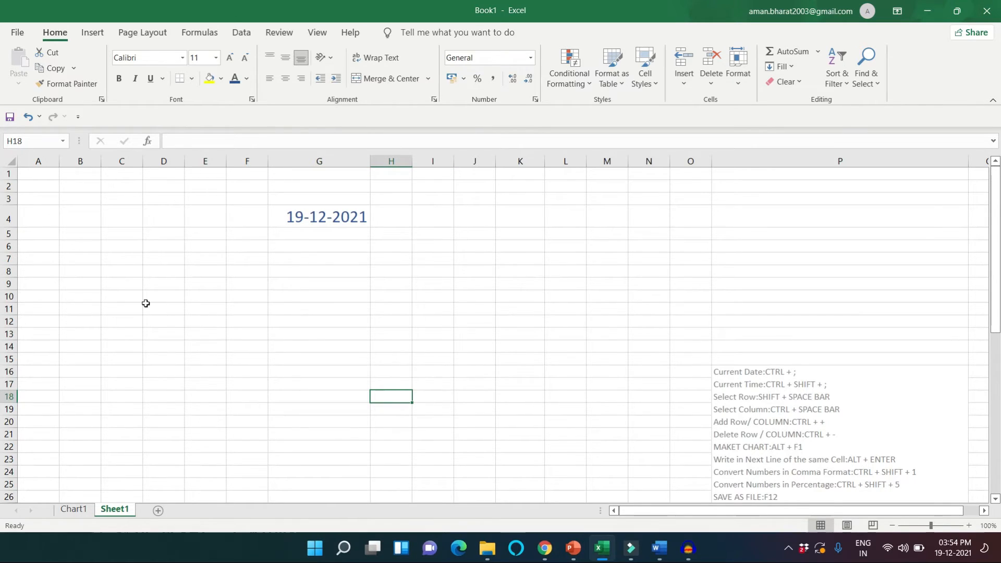
click(120, 318)
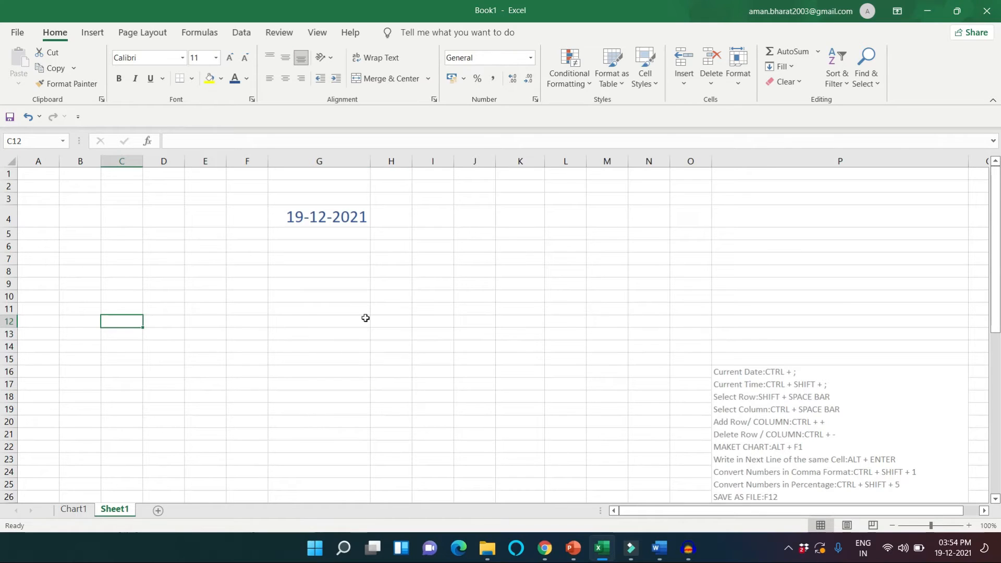
key(shift+space)
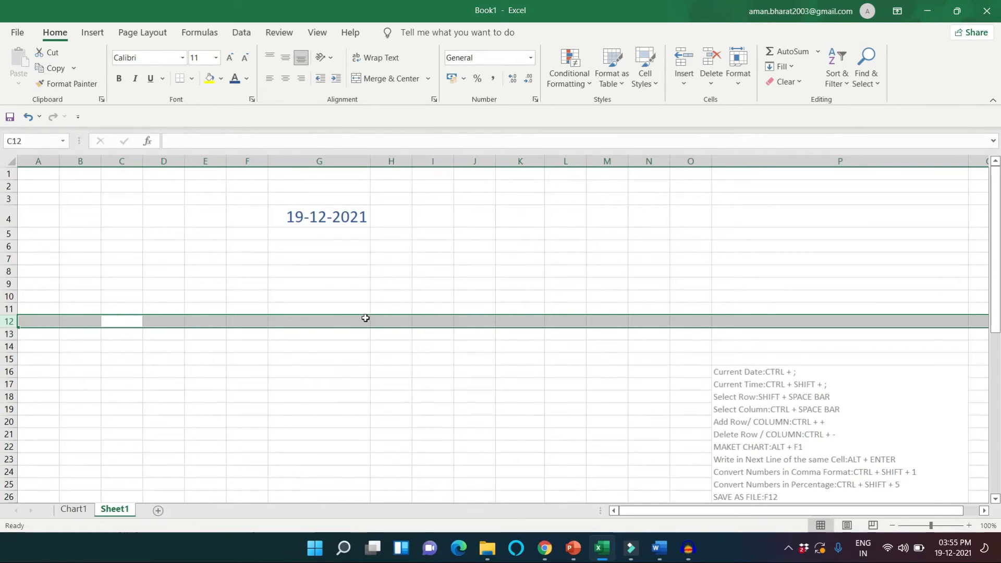
key(ctrl+plus)
key(ctrl+plus)
key(ctrl+plus)
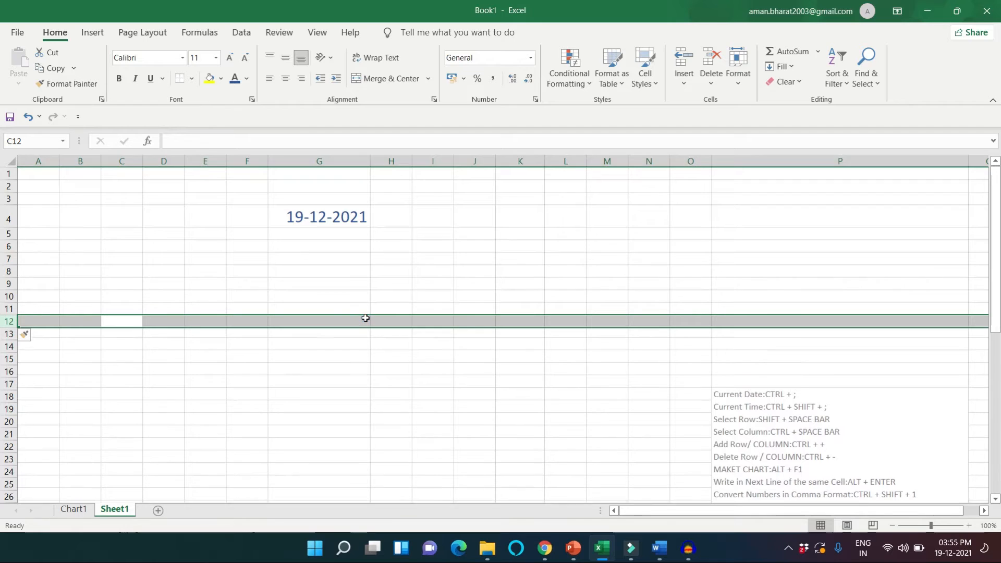
key(ctrl+plus)
key(ctrl+plus)
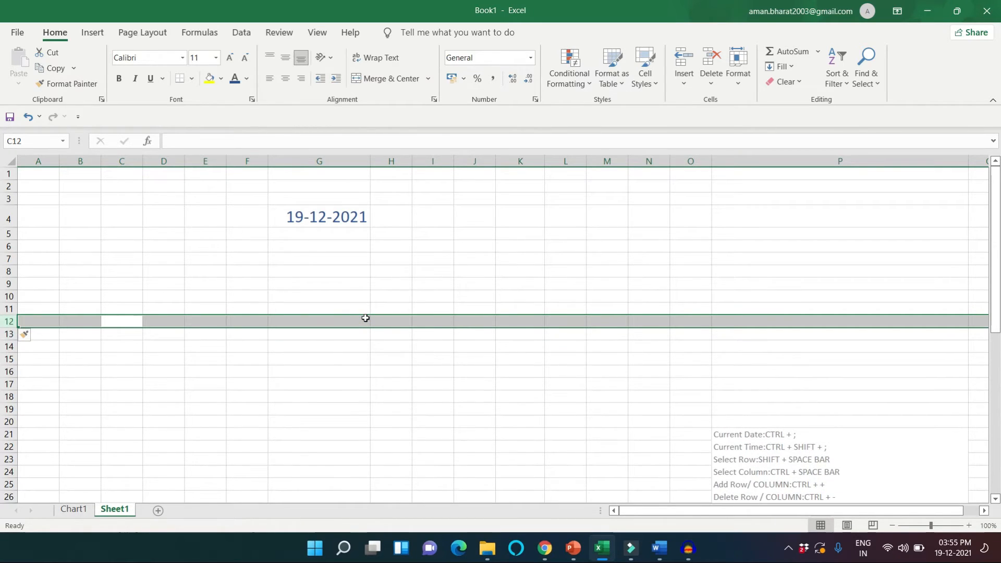
Delete seven blank rows starting at the selected row 12
key(ctrl+minus)
key(ctrl+minus)
key(ctrl+minus)
key(ctrl+minus)
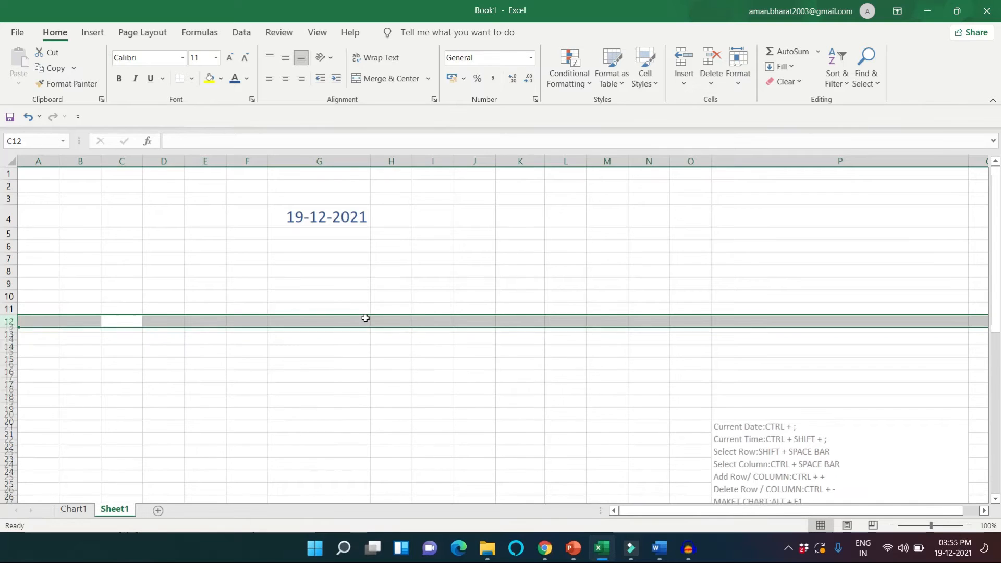
key(ctrl+minus)
key(ctrl+minus)
key(ctrl+minus)
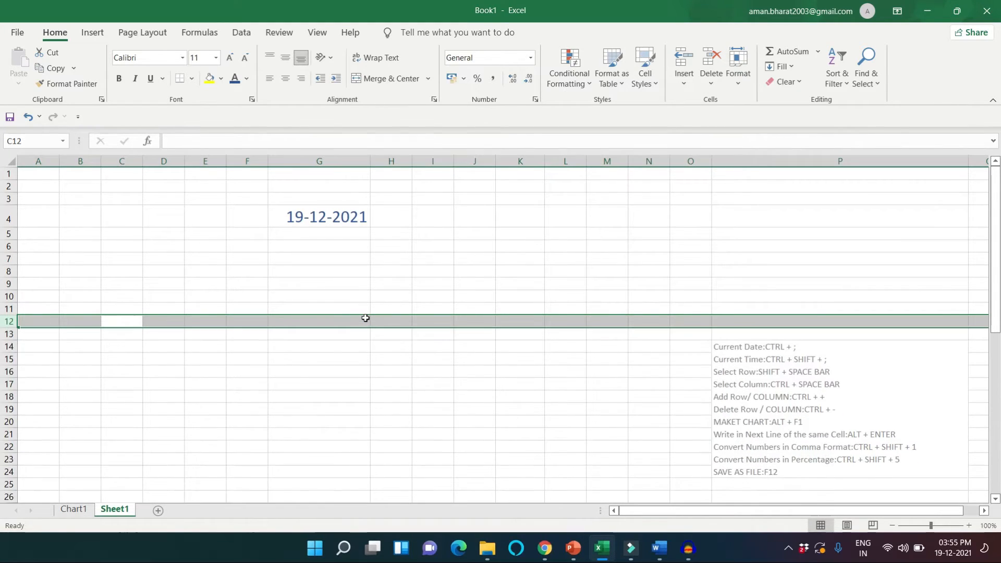
Select the whole of column C from cell C8 and insert four blank columns before the date's column
key(Down)
key(Up)
key(Up)
key(Up)
key(Up)
key(Up)
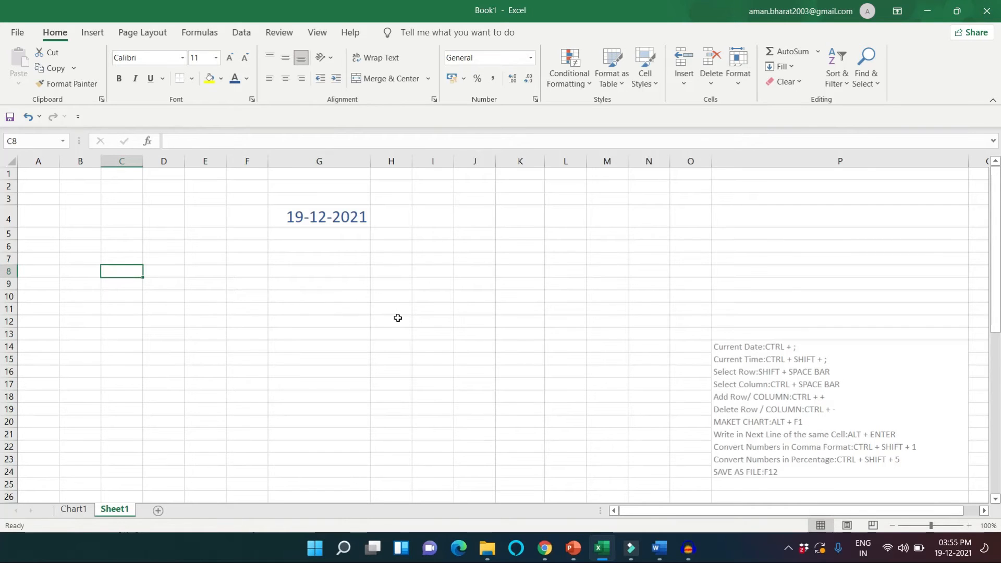
key(ctrl+space)
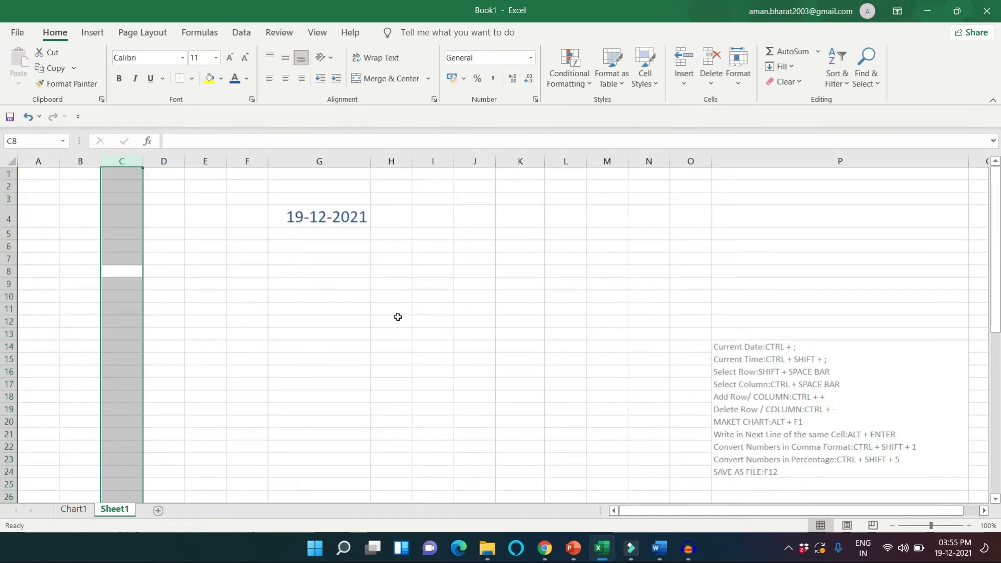
key(ctrl+plus)
key(ctrl+plus)
key(ctrl+plus)
key(ctrl+plus)
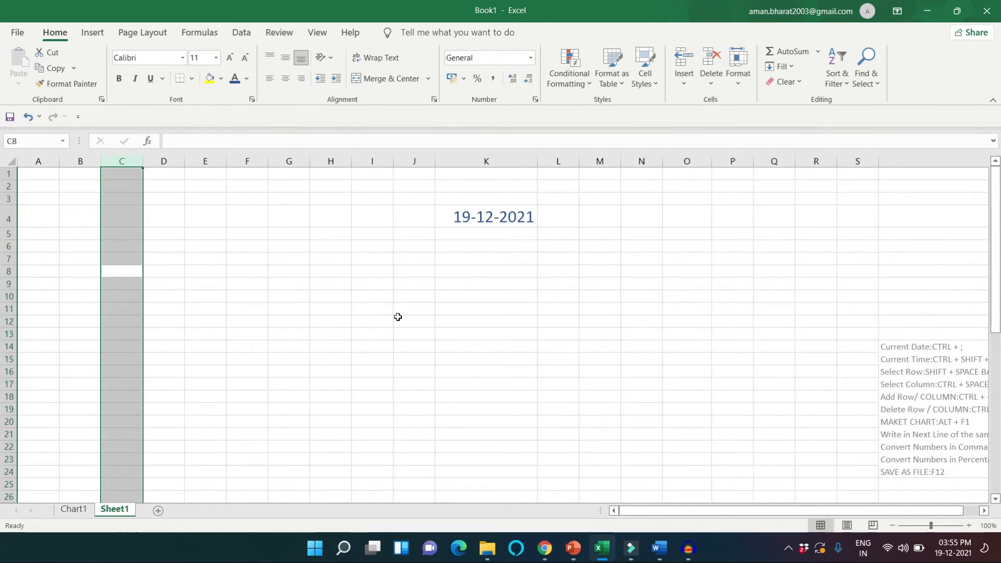
Delete four blank columns starting at the selected column C
key(ctrl+minus)
key(ctrl+minus)
key(ctrl+minus)
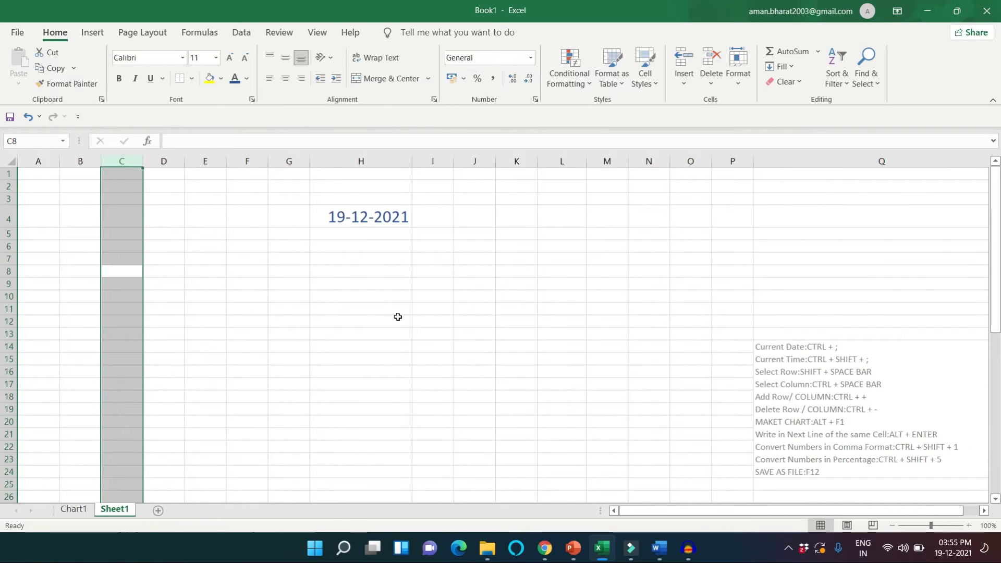
key(ctrl+minus)
Enter the heading a in cell C10 and the numbers 1, 2, 3 and 4 below it in C11:C14
click(230, 301)
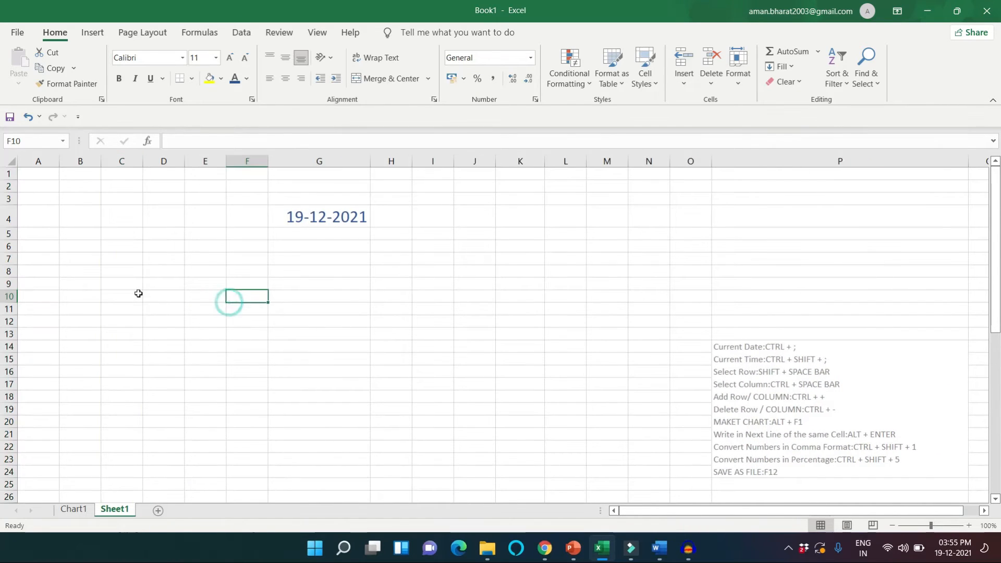
click(138, 294)
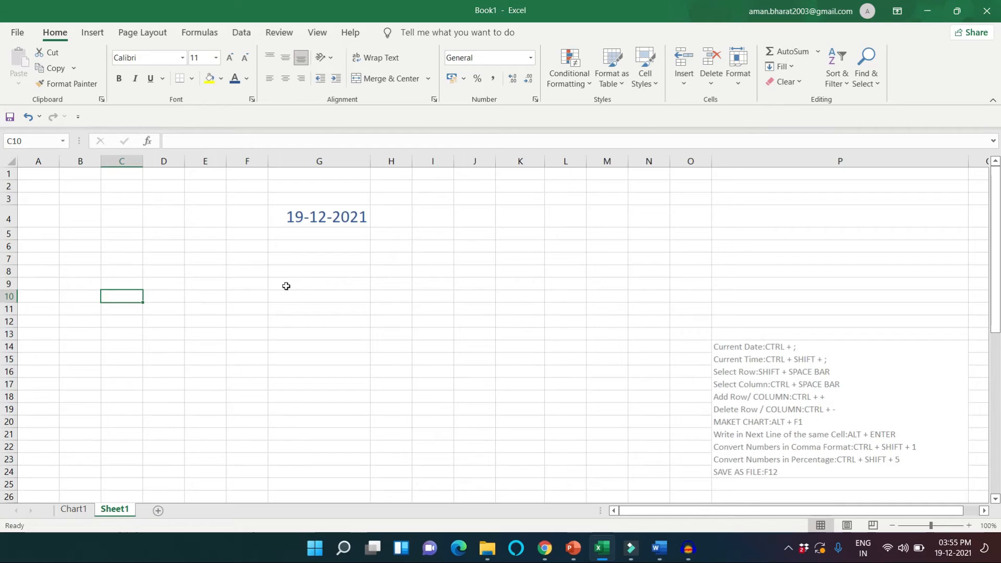
text(a)
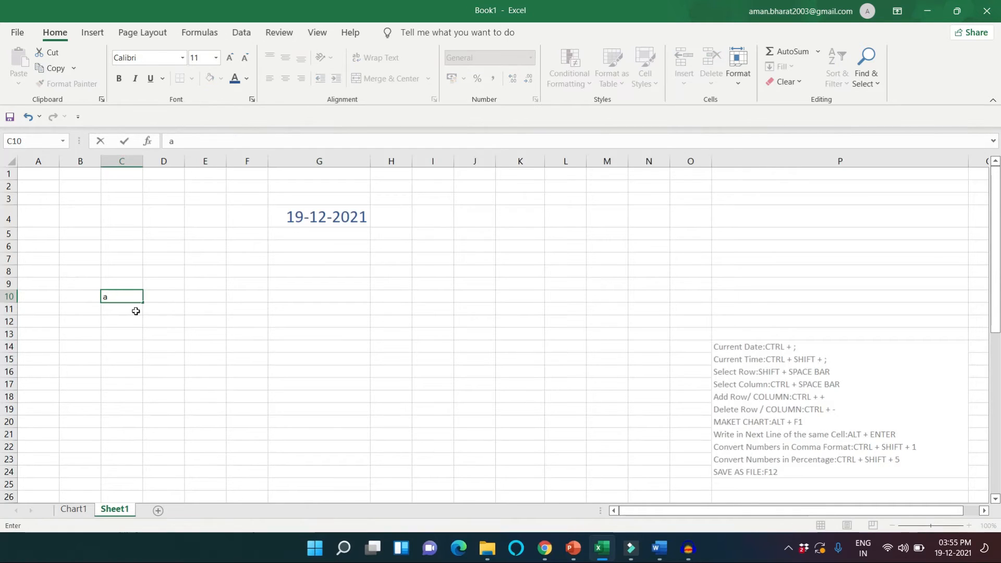
key(Return)
key(Return)
text(2)
key(Return)
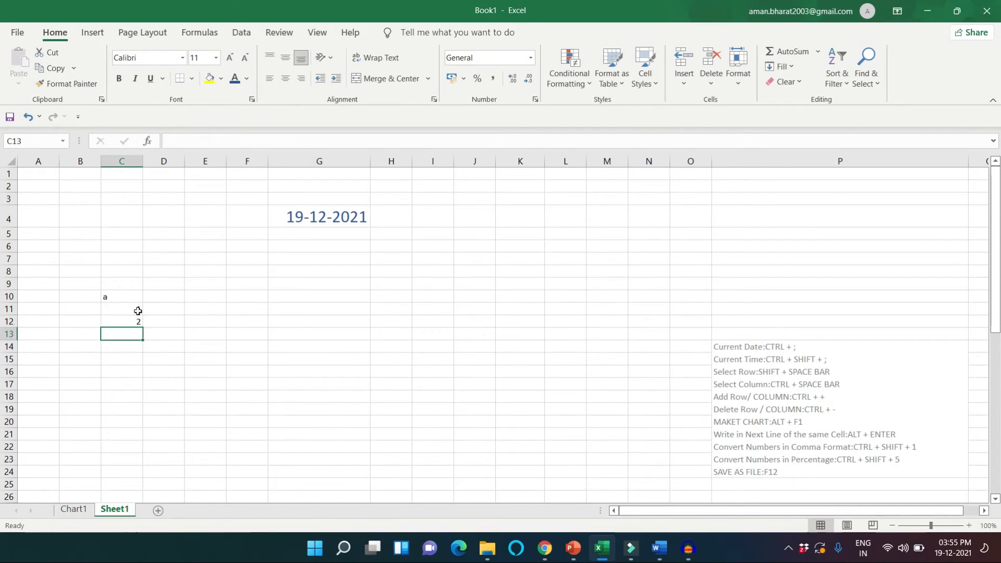
text(3)
key(Return)
text(4)
key(Return)
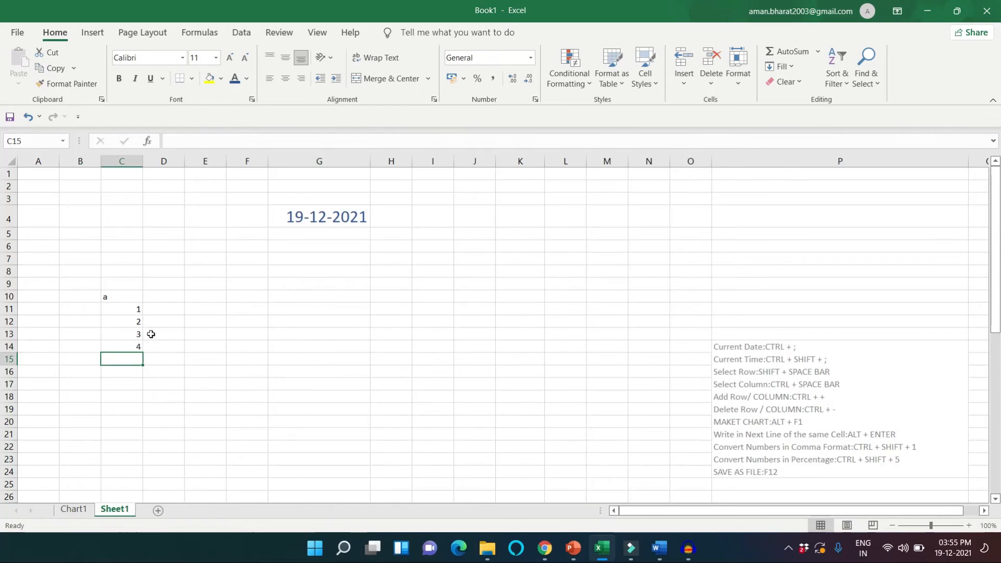
Select the range C10:C14 and insert a default column chart from it on the sheet
click(151, 334)
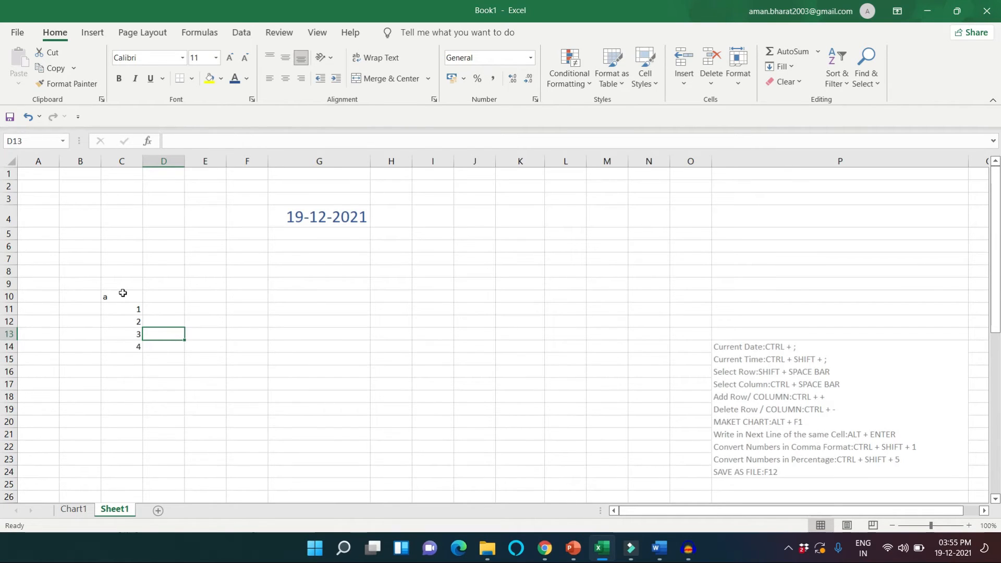
drag(122, 293, 119, 346)
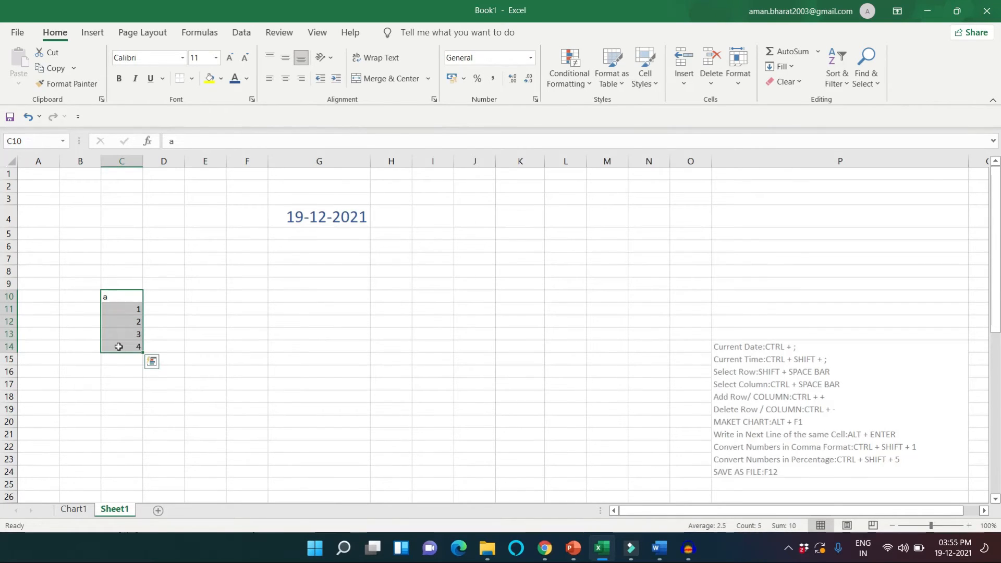
click(90, 34)
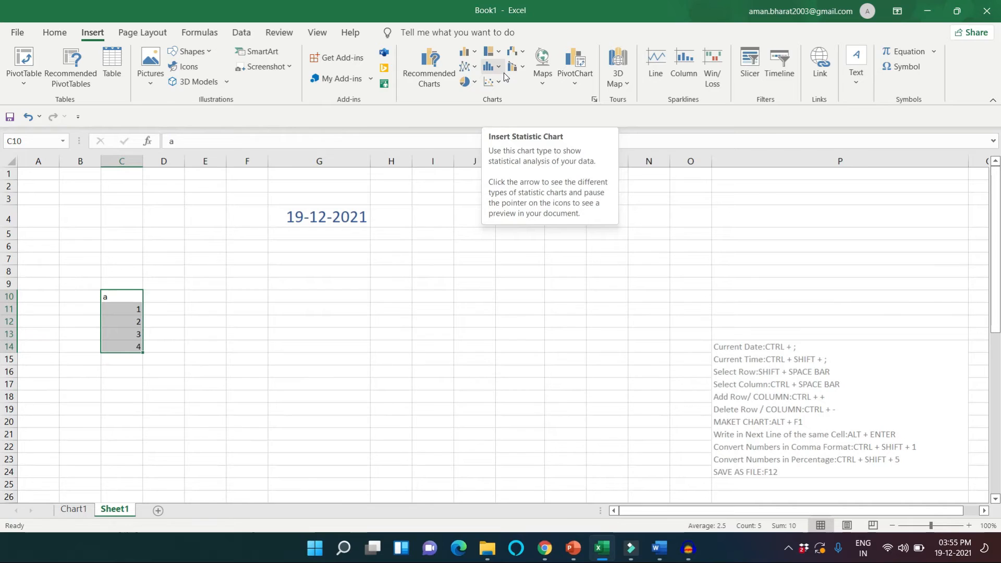
click(55, 32)
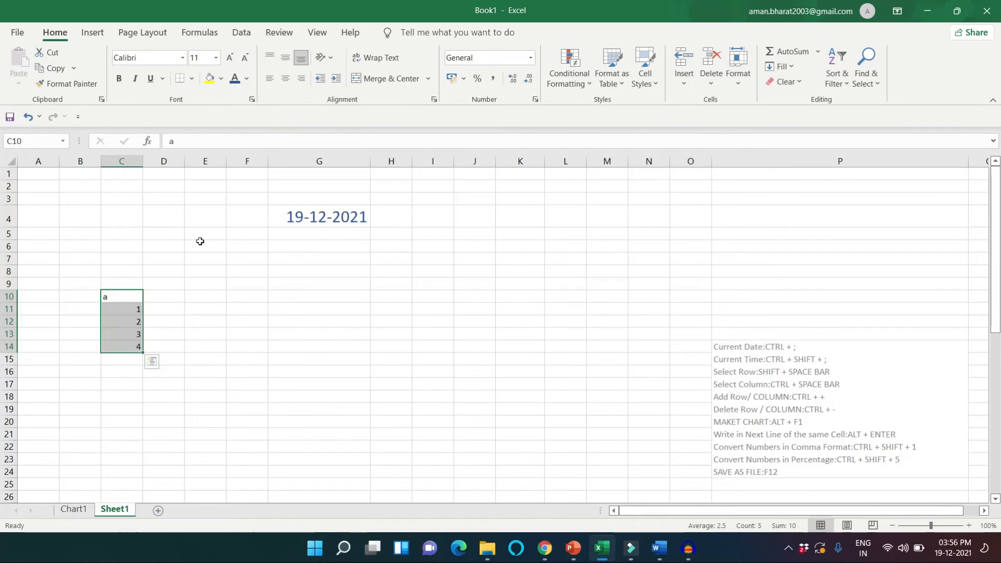
key(alt+F1)
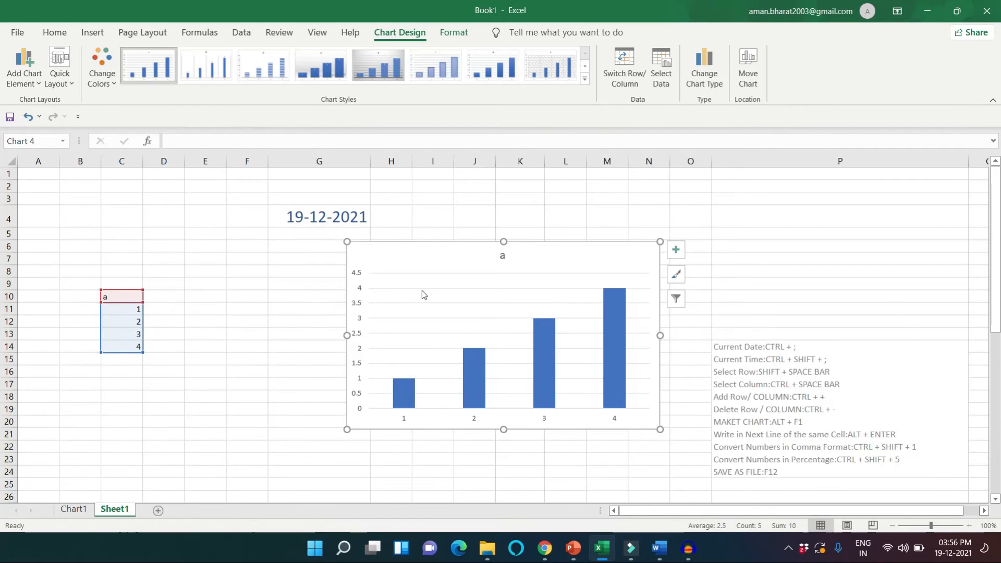
Enter the heading b in cell D10 and the numbers 3, 4, 5 and 6 below it in D11:D14
click(191, 294)
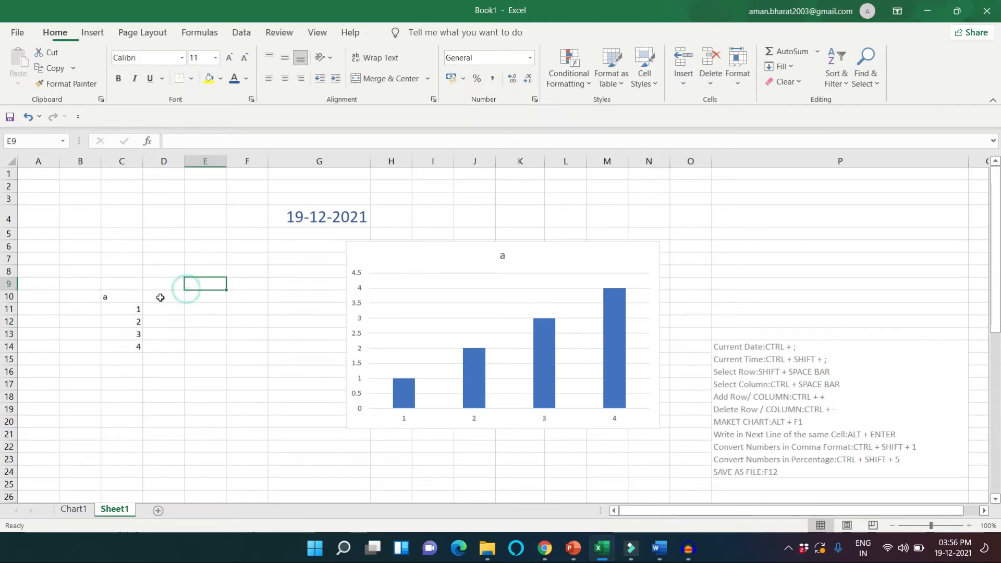
click(160, 297)
text(b)
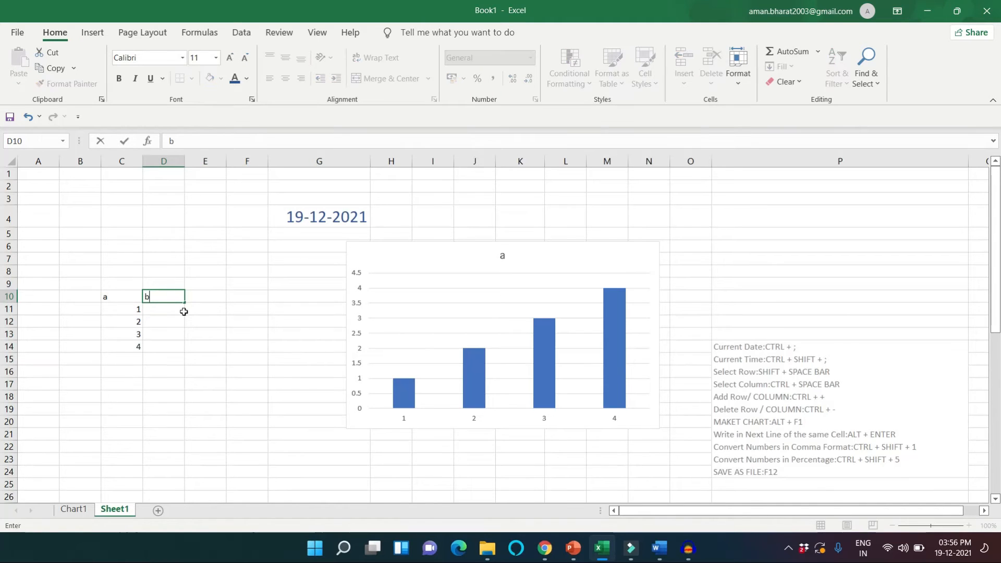
key(Return)
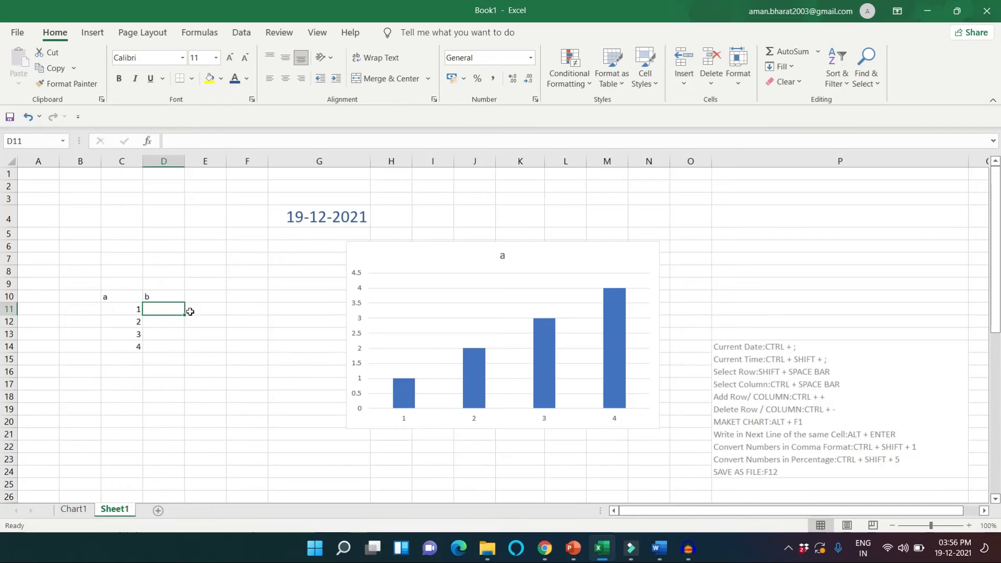
text(3)
key(Return)
text(4)
key(Return)
text(5)
key(Return)
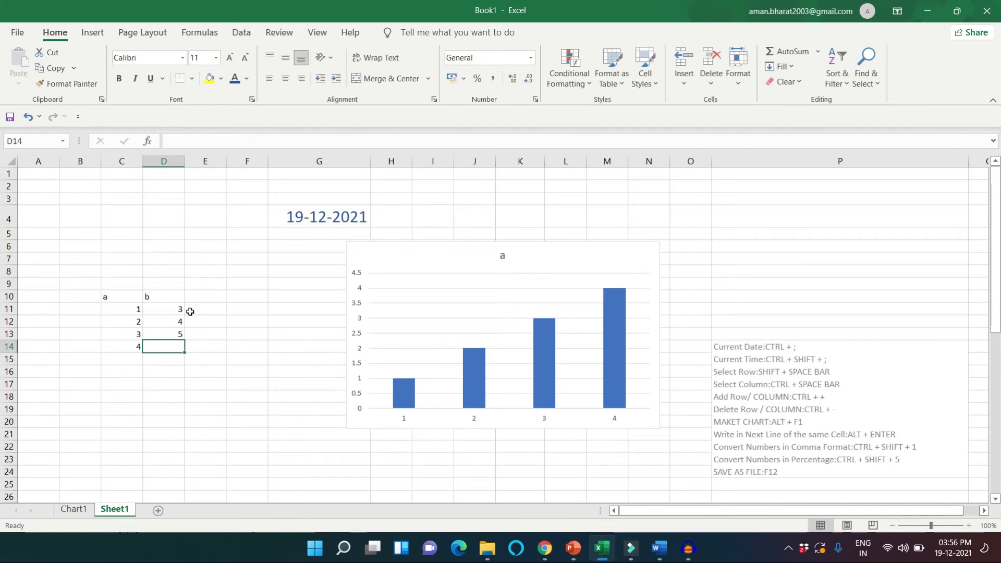
text(6)
key(Return)
Select the range C10:D14 and insert a default column chart comparing series a and b
click(114, 298)
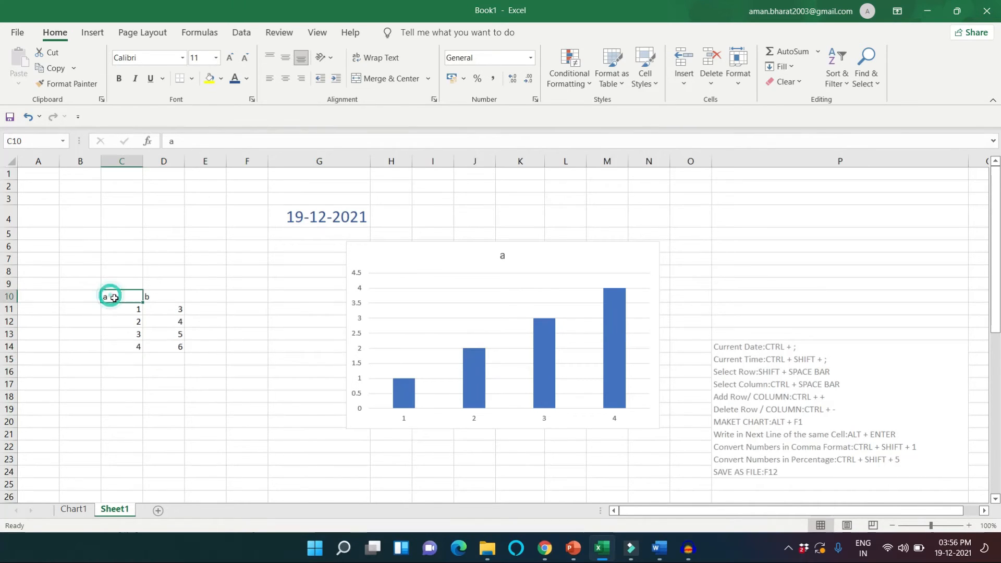
drag(115, 298, 158, 341)
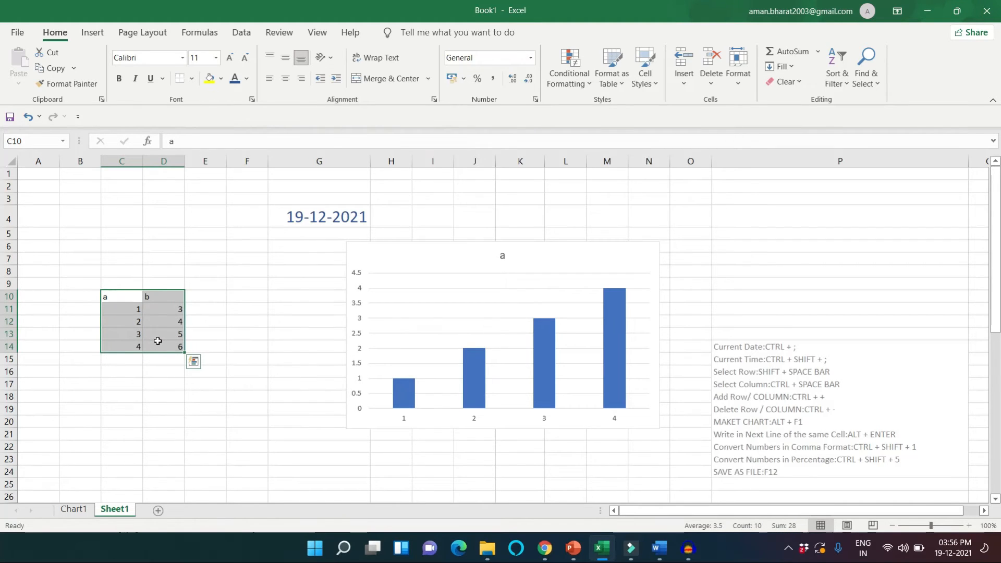
key(alt+F1)
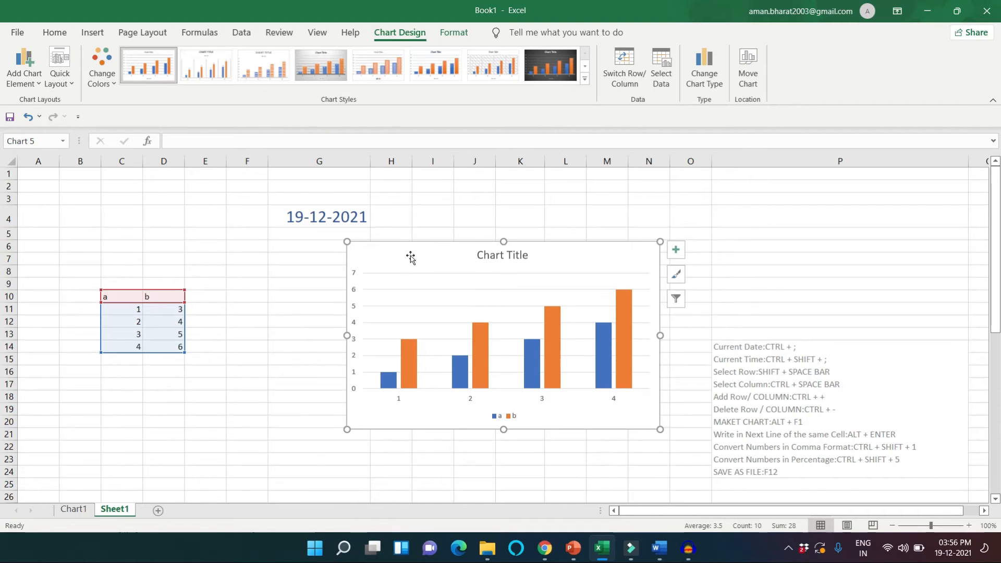
Remove the two-series chart and delete the single-series chart of column a from the sheet
key(Escape)
key(ctrl+z)
click(381, 281)
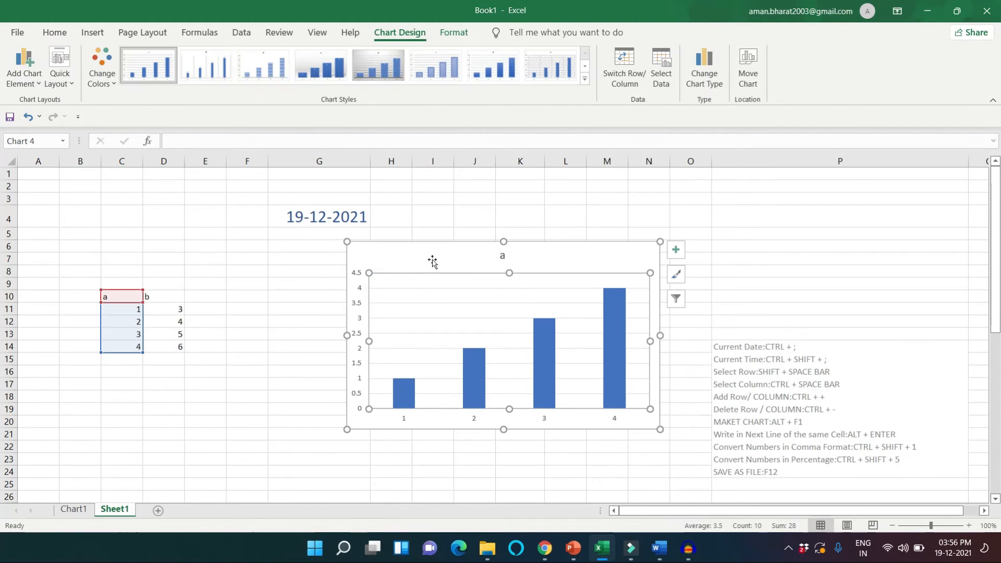
click(430, 260)
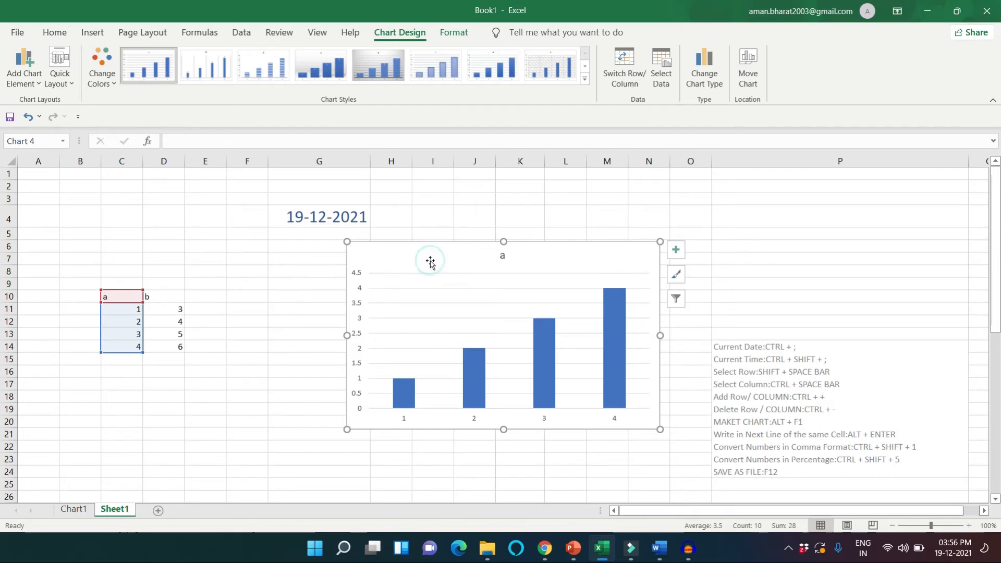
key(Delete)
Enter the sample text sdfdsfdsffdffsdf in cell G13, sdff in G14 and sdfdf in G15
click(359, 284)
click(362, 333)
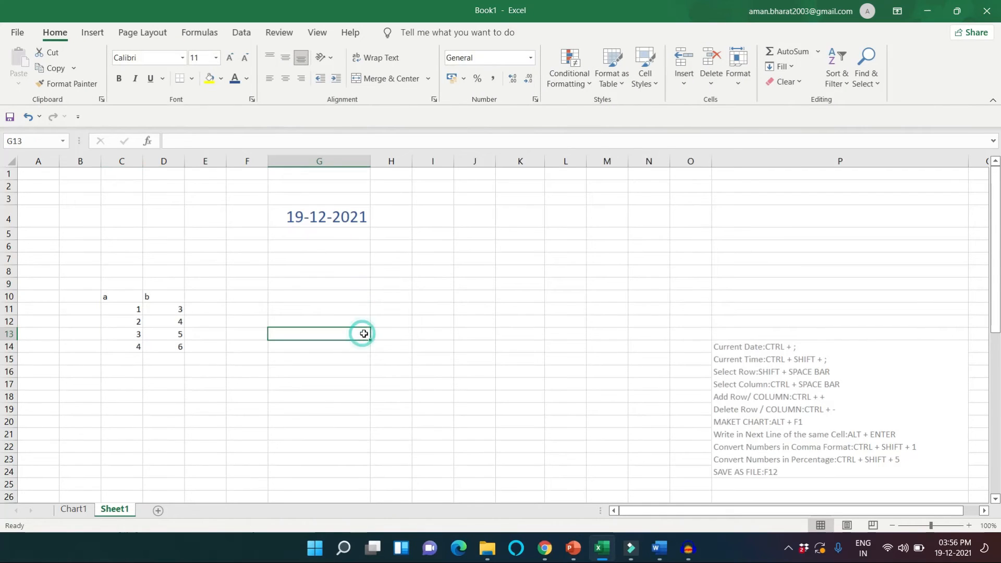
text(sdfdsfdsffdf)
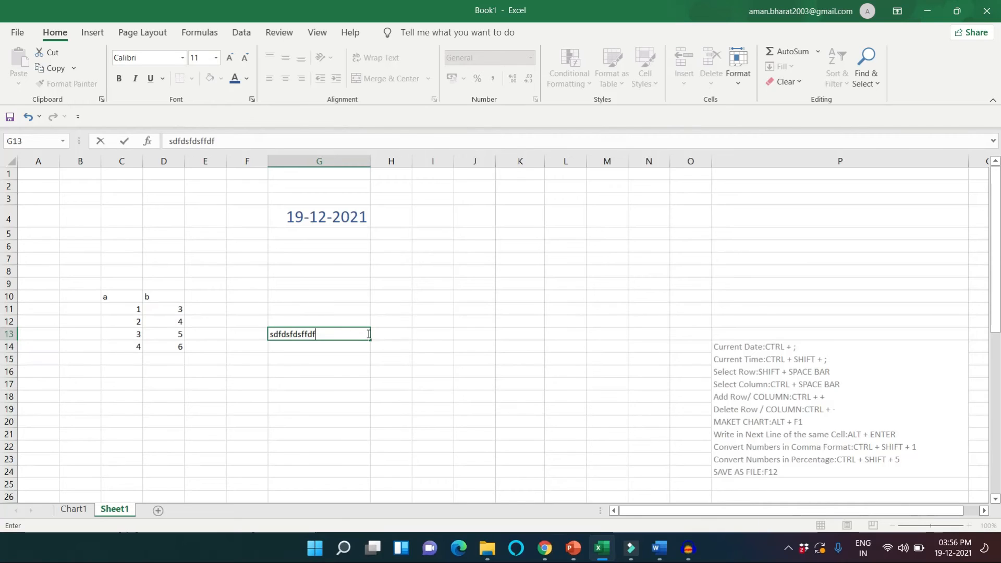
text(fsdf)
key(Return)
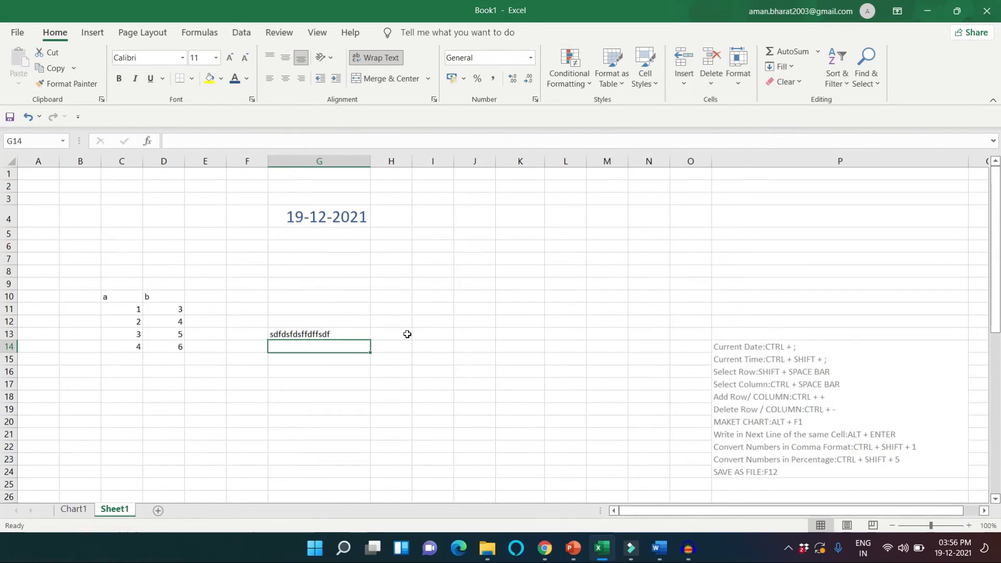
text(sdff)
key(Return)
key(Return)
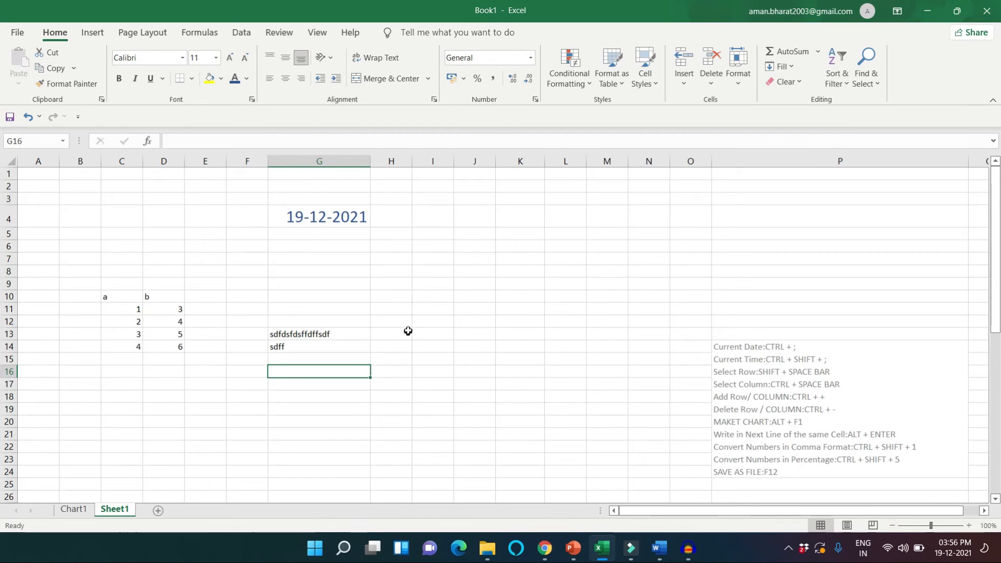
key(Up)
text(sdfdf)
key(Return)
Edit cell G13 to add fhkldfdfkj and gjdflkgjfdgfg as two new lines within the same cell
key(Up)
key(Up)
key(Up)
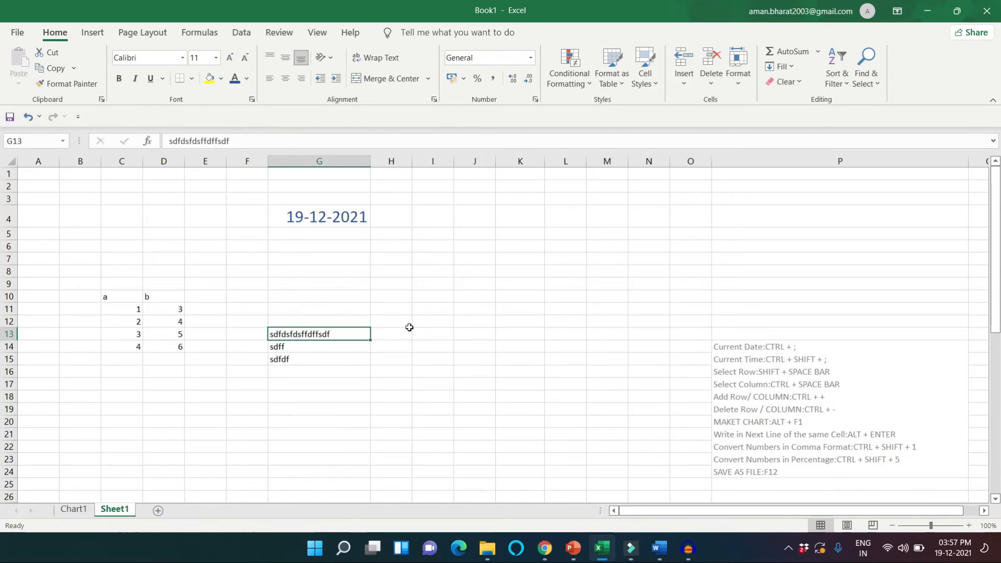
key(F2)
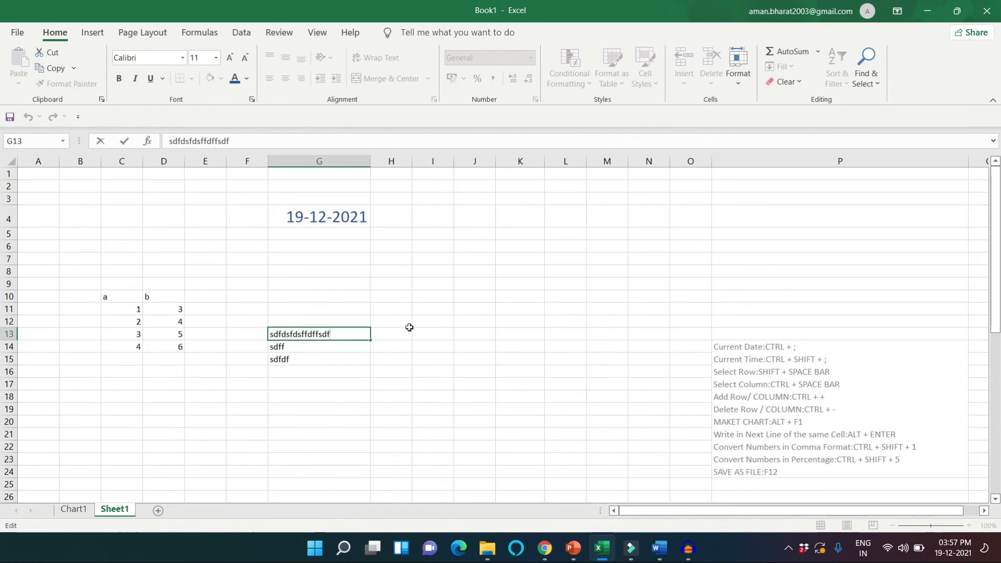
key(alt+Return)
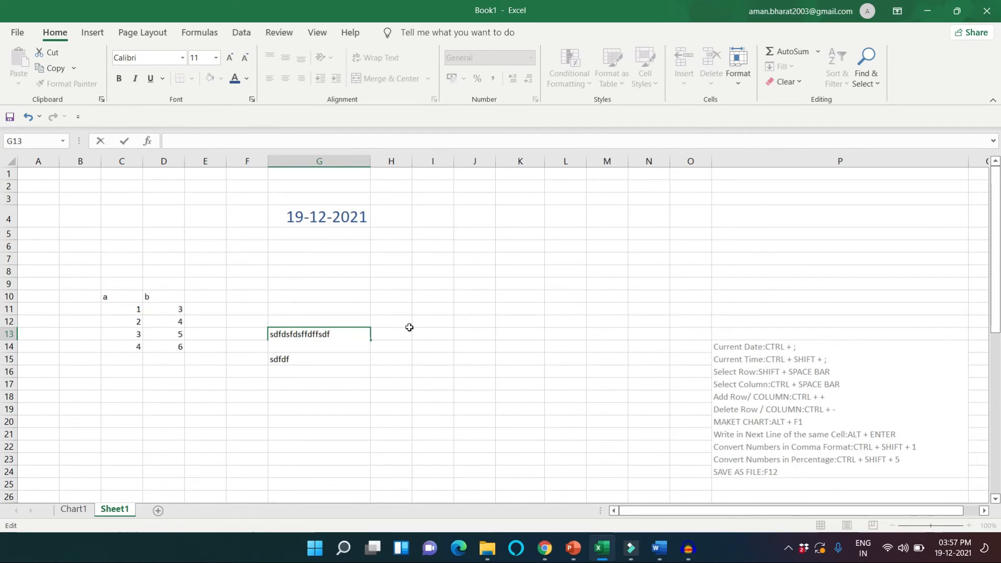
text(fhkldfdfkj)
key(alt+Return)
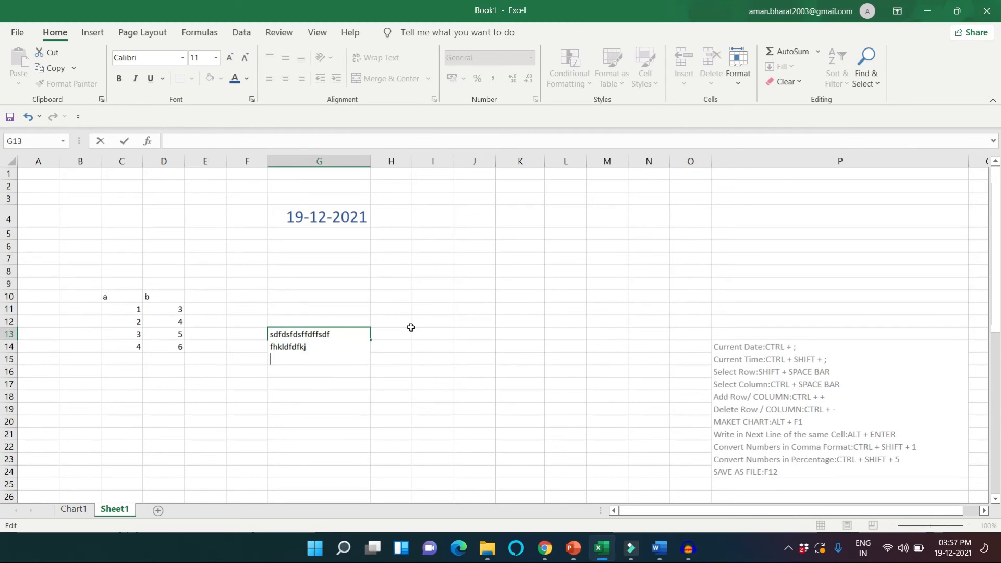
text(gjdflkgjfdgfg)
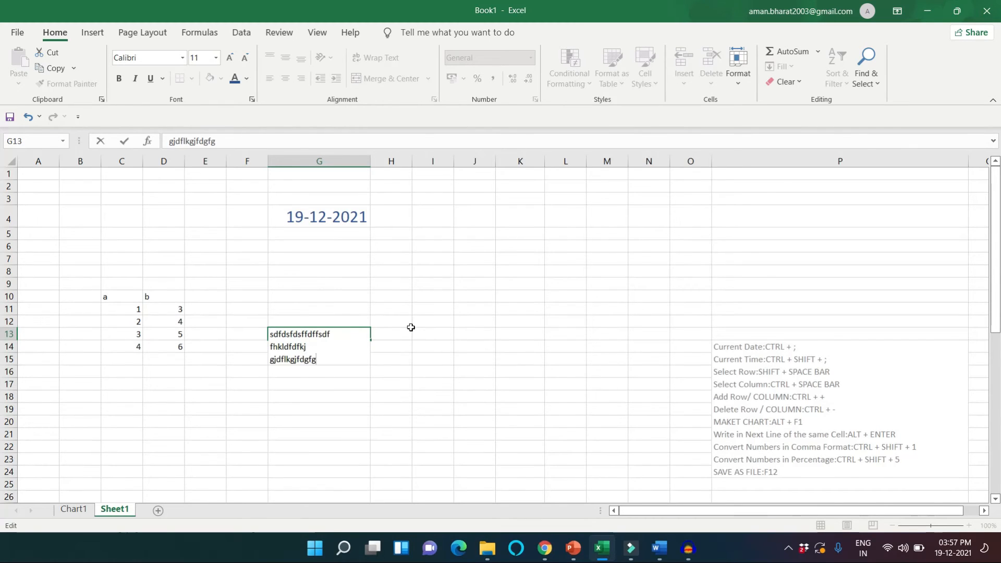
key(Return)
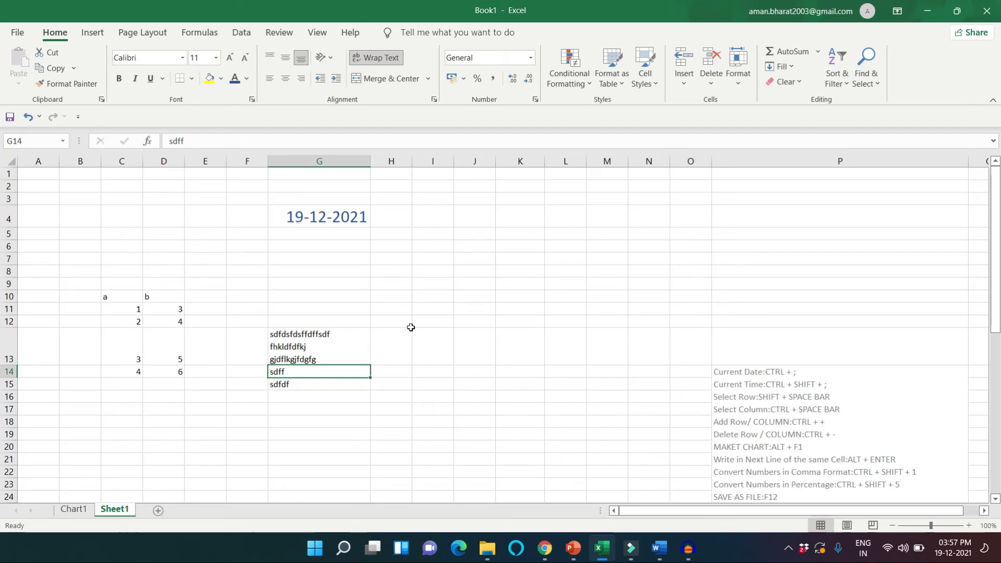
Replace the contents of cell G13 with the two lines "My name is xyz" and "I live in Delhi", and select the cell
key(Up)
key(Right)
key(Left)
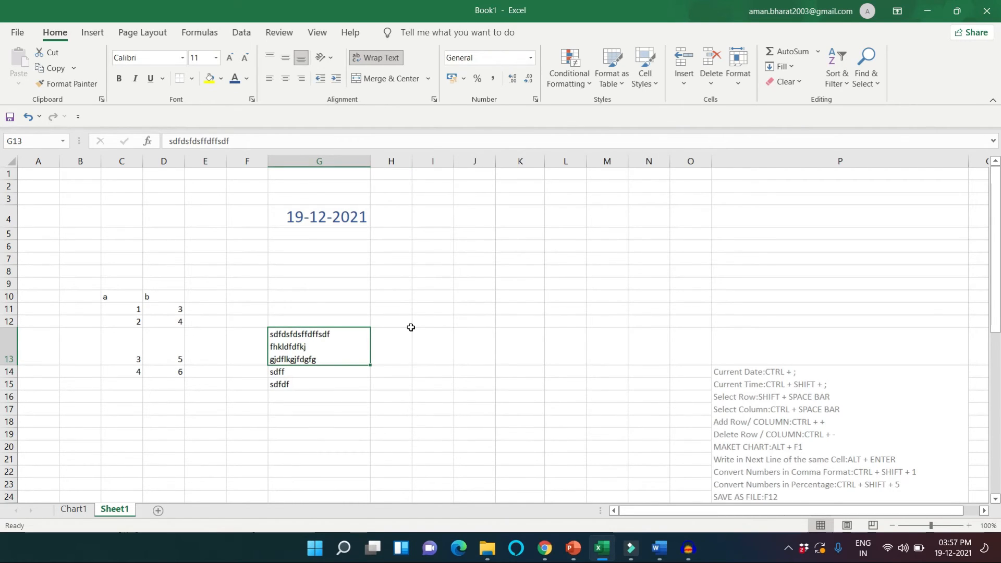
text(My )
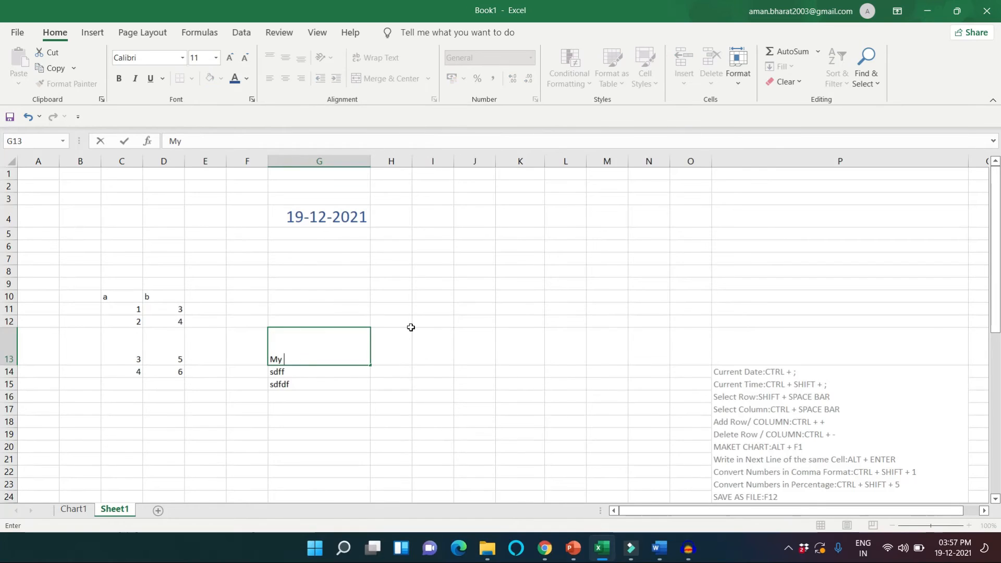
text(name is xyz)
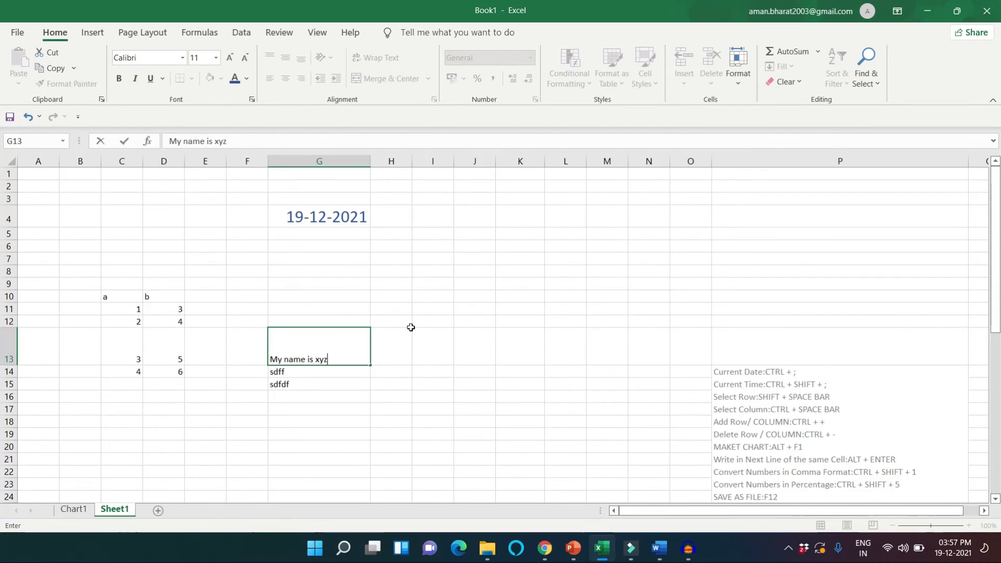
key(alt+Return)
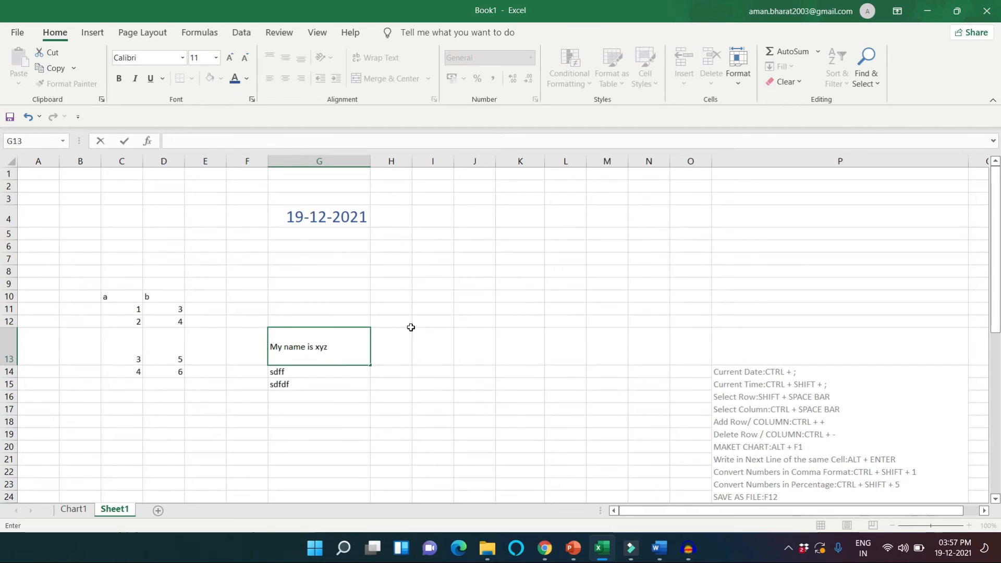
text(I live in Delhi)
key(Return)
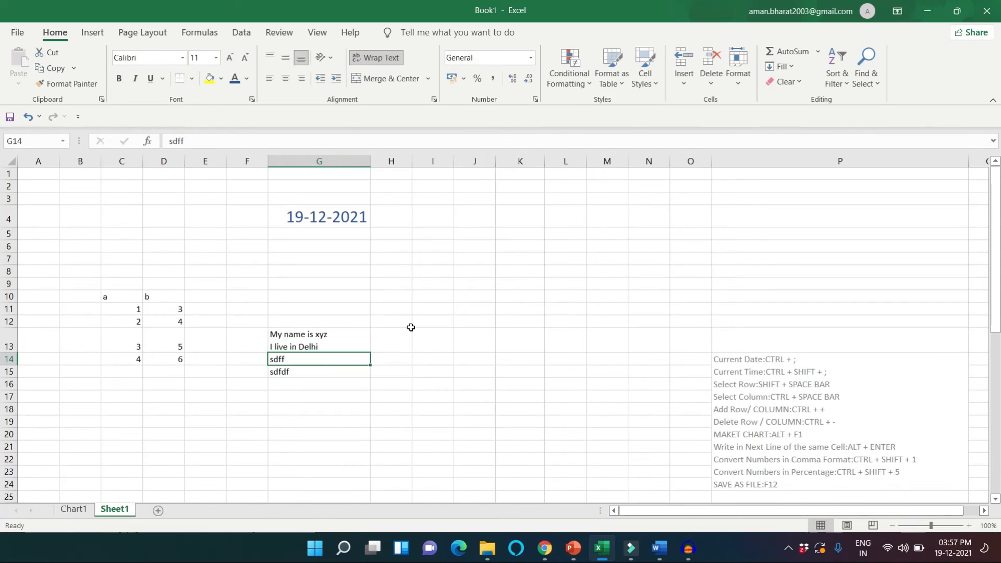
click(326, 337)
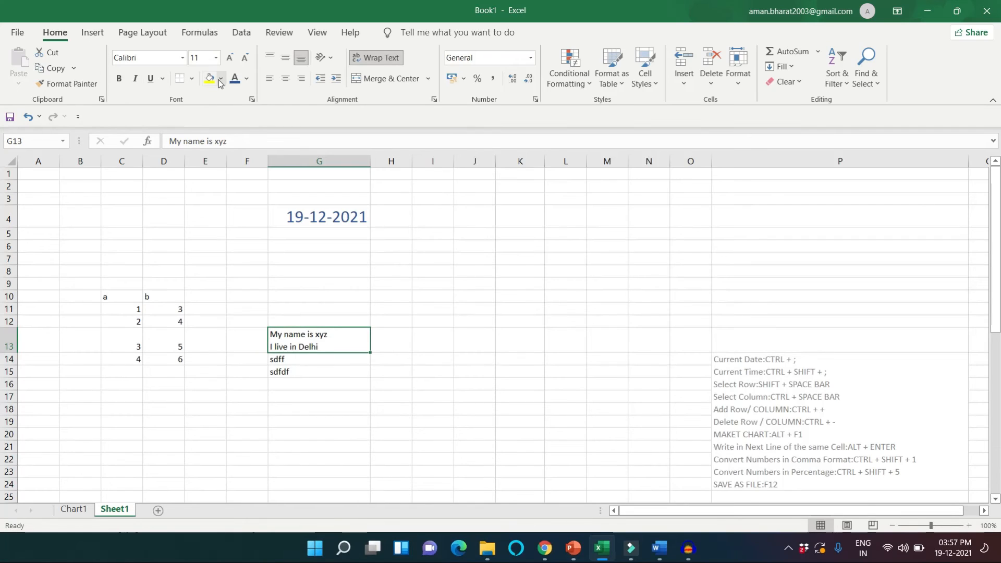
Apply outside borders to the two-line text cell G13
click(191, 78)
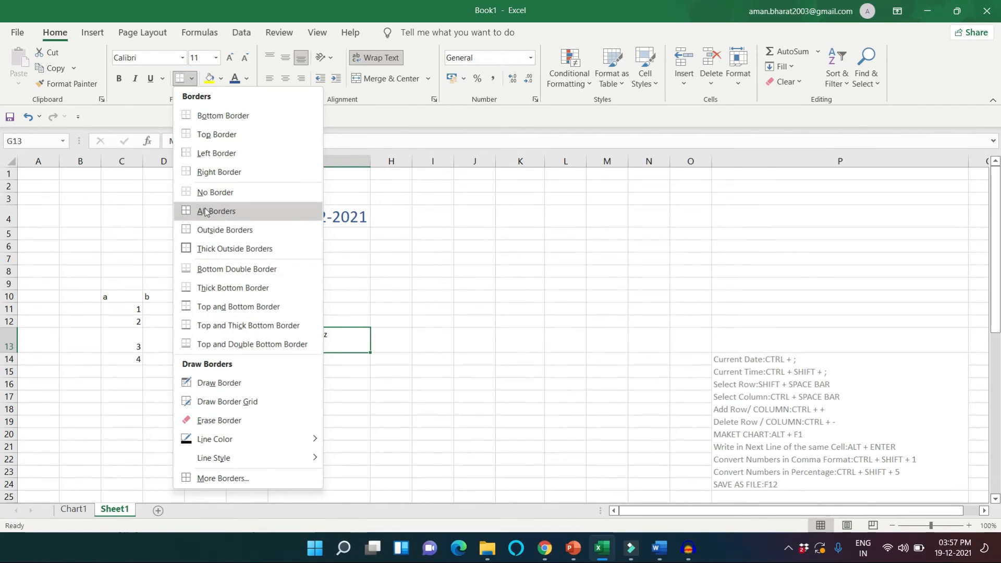
click(205, 237)
click(341, 307)
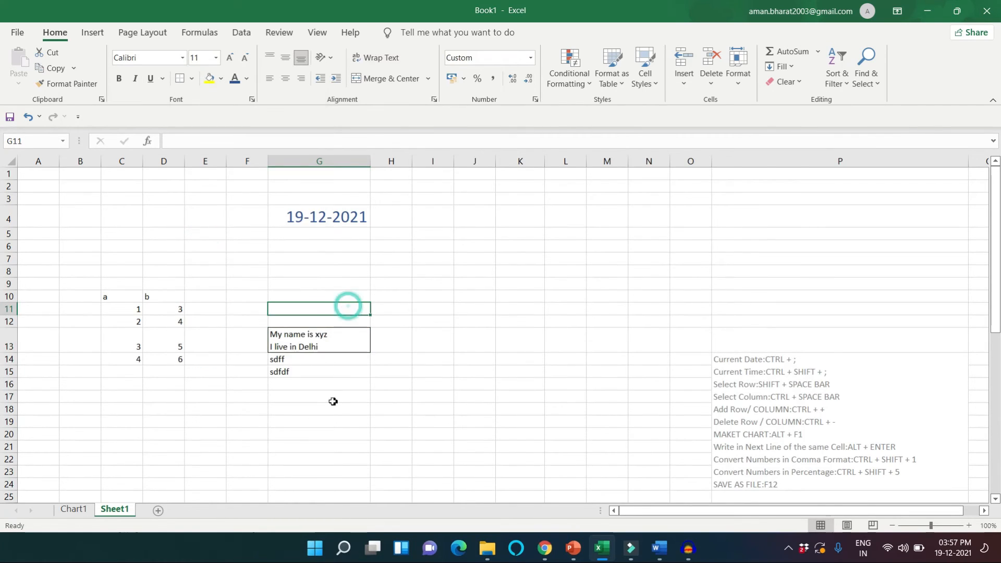
click(305, 343)
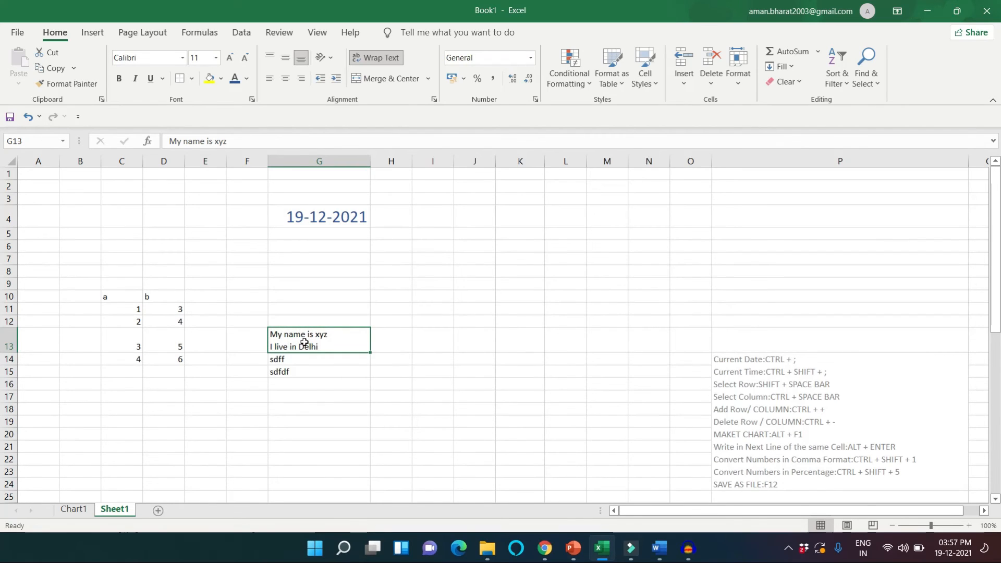
click(402, 347)
Enter the sample numbers 8456, 8967 and 2345 in cells I9 to I11
click(423, 282)
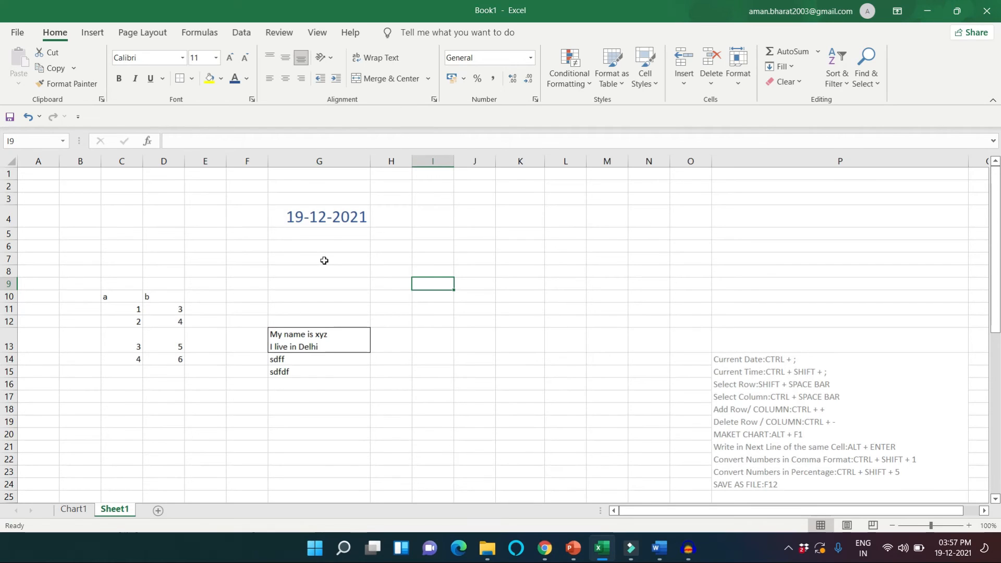
text(8456)
key(Return)
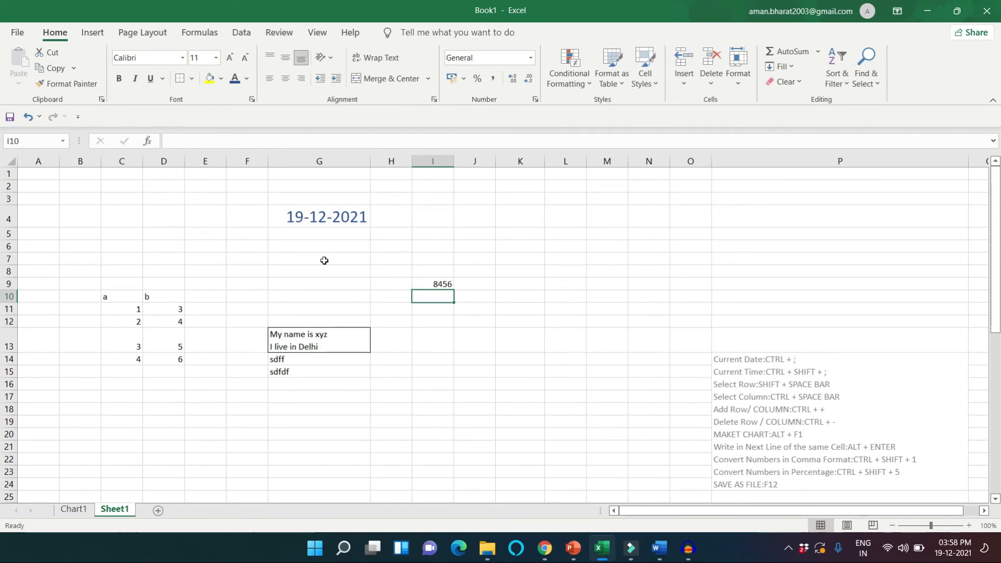
text(8967)
key(Return)
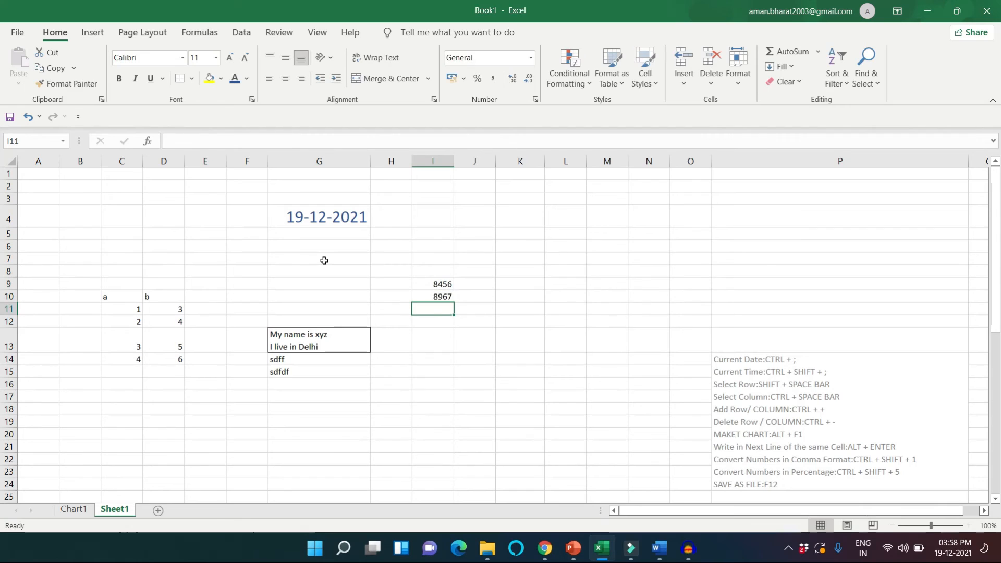
text(2345)
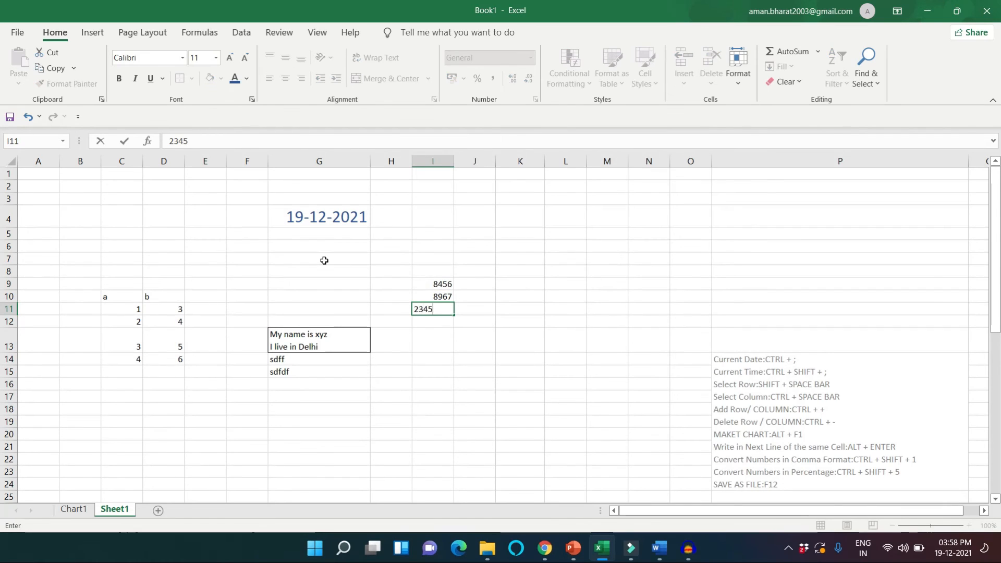
key(Return)
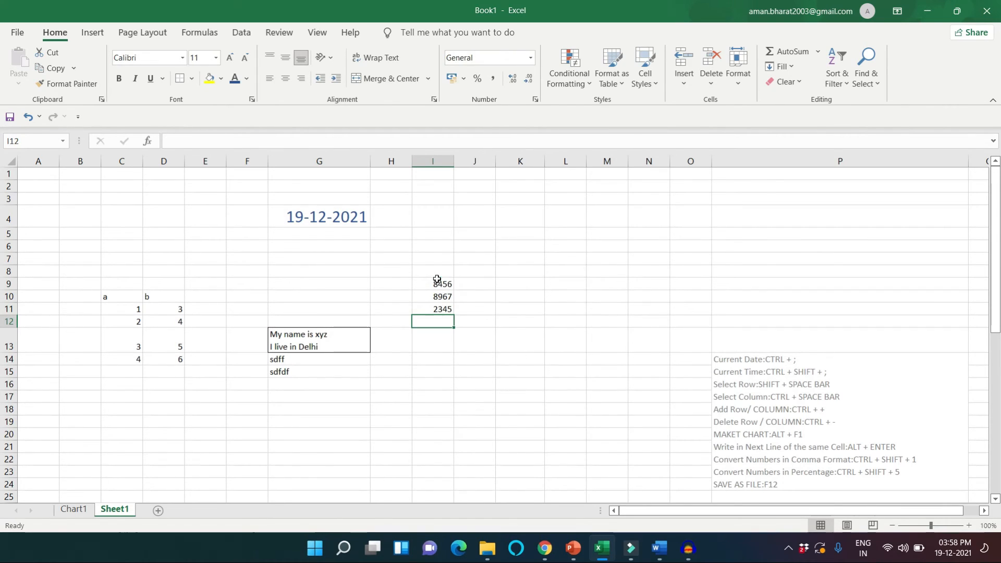
Convert the numbers in I9:I11 to the comma-separated Number format with two decimals
drag(438, 283, 440, 309)
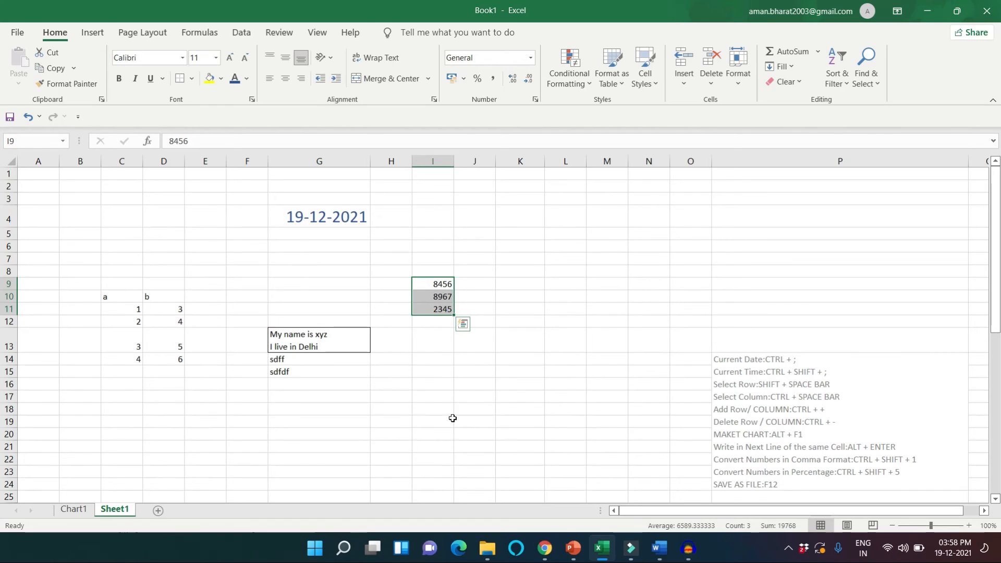
key(ctrl+shift+1)
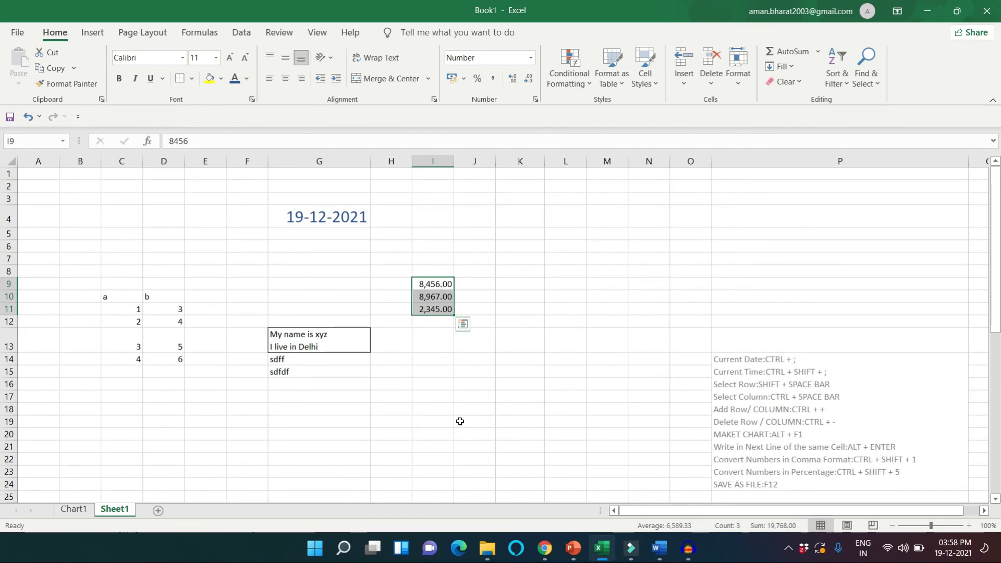
click(447, 370)
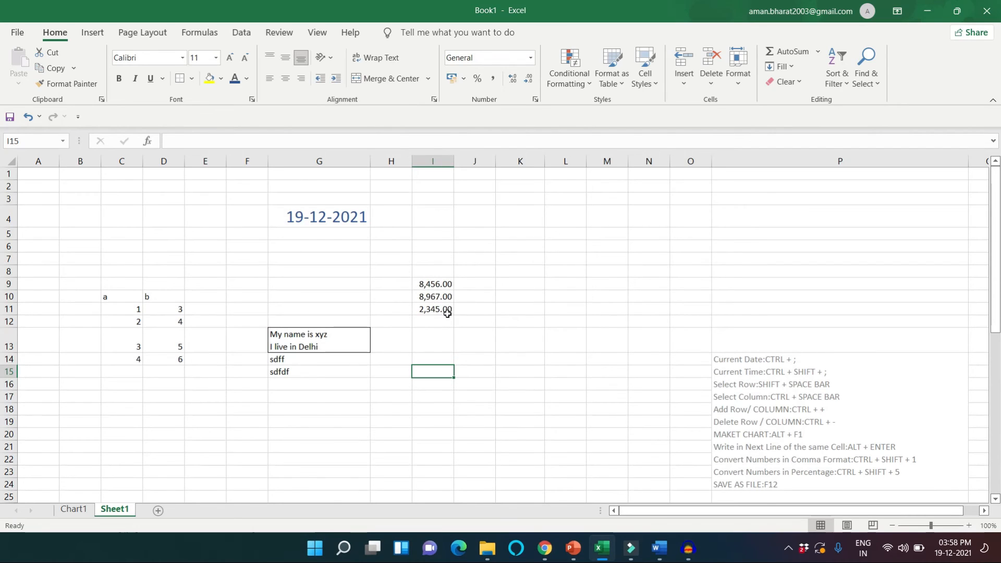
drag(447, 278, 447, 307)
click(492, 319)
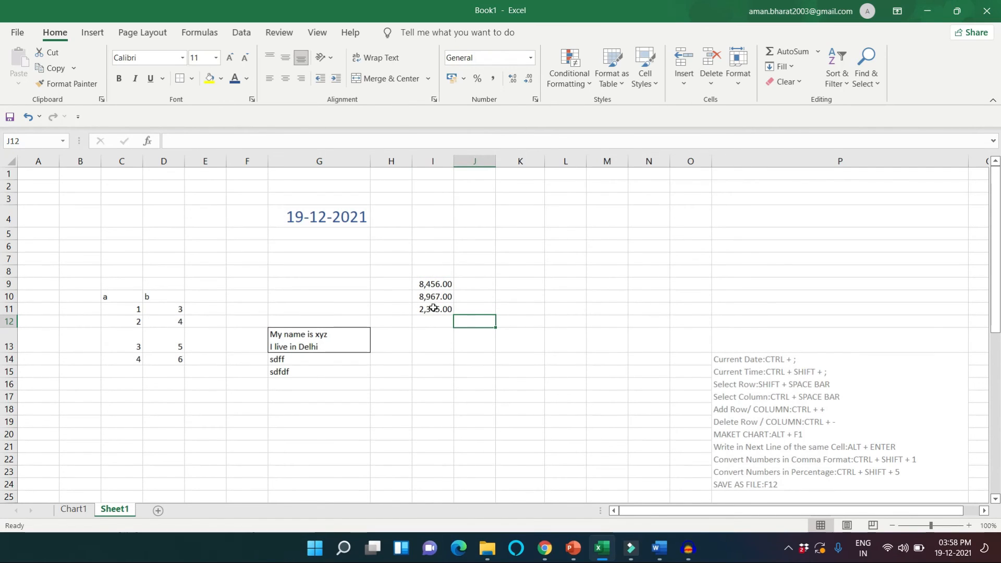
click(480, 287)
Enter 5345 in cell K9 and convert it to the comma-separated Number format
click(529, 287)
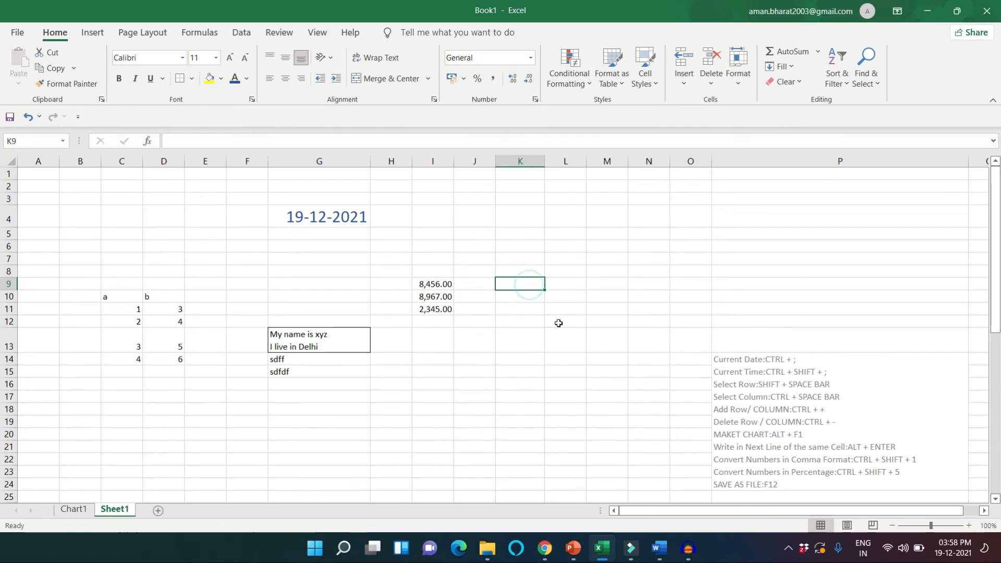
text(5345)
key(Return)
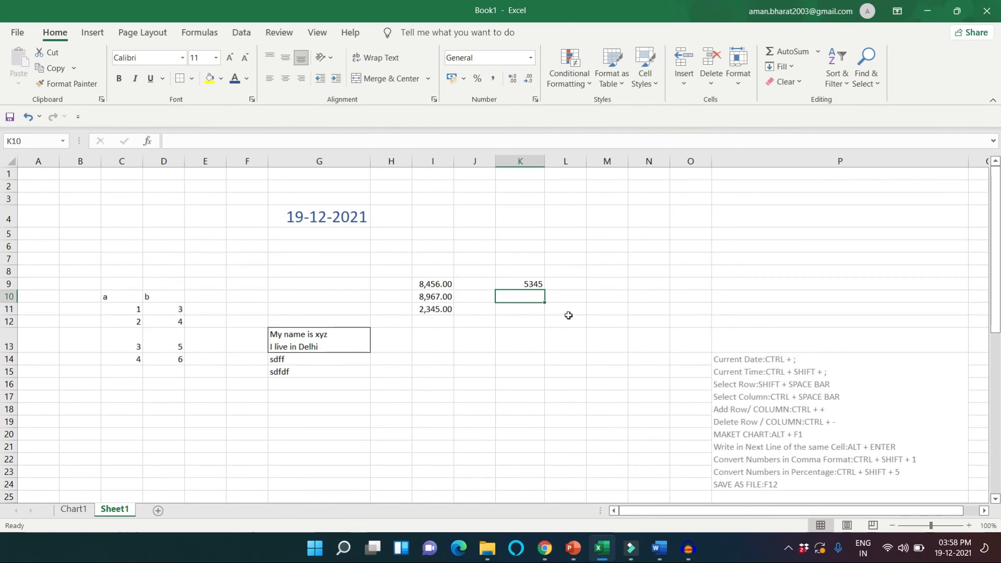
key(Up)
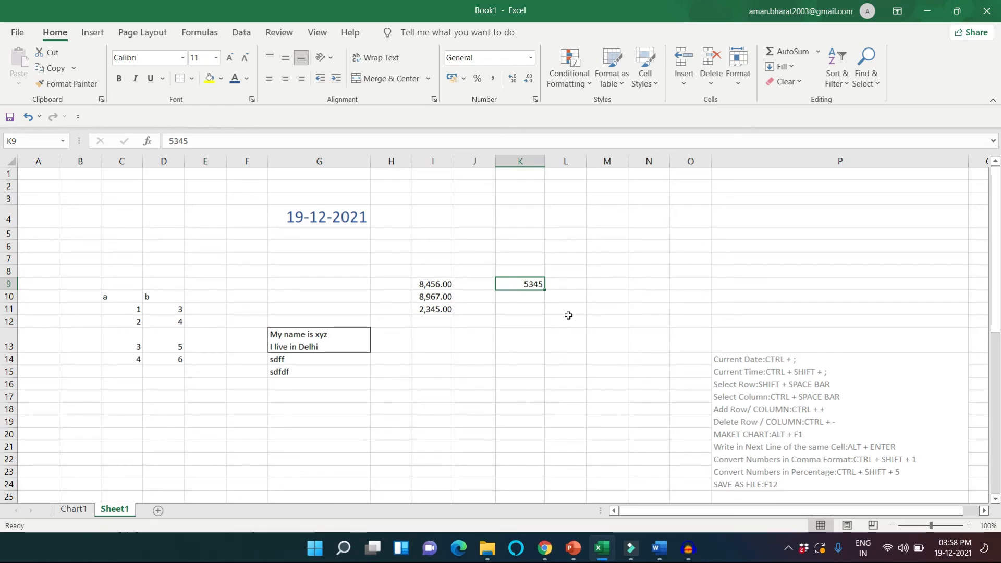
key(ctrl+shift+1)
key(Down)
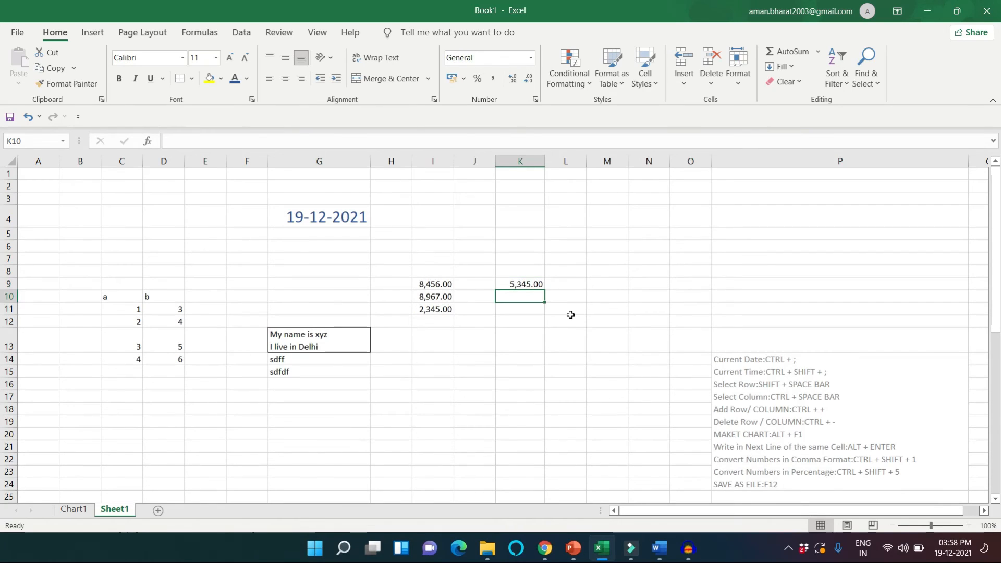
key(Up)
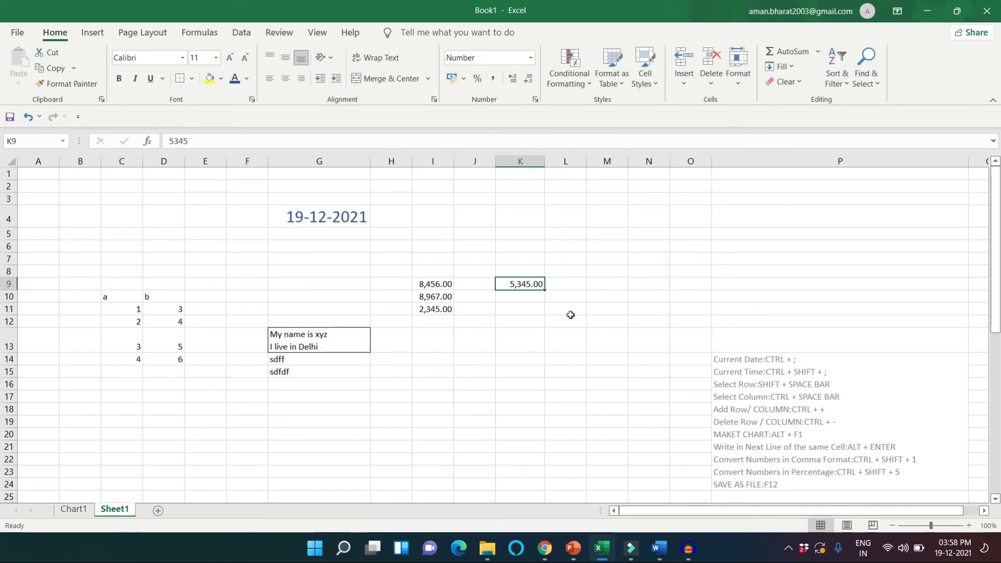
Enter the decimal value 0.89 in cell K13
key(Down)
key(Down)
key(Down)
key(Down)
key(Left)
key(Right)
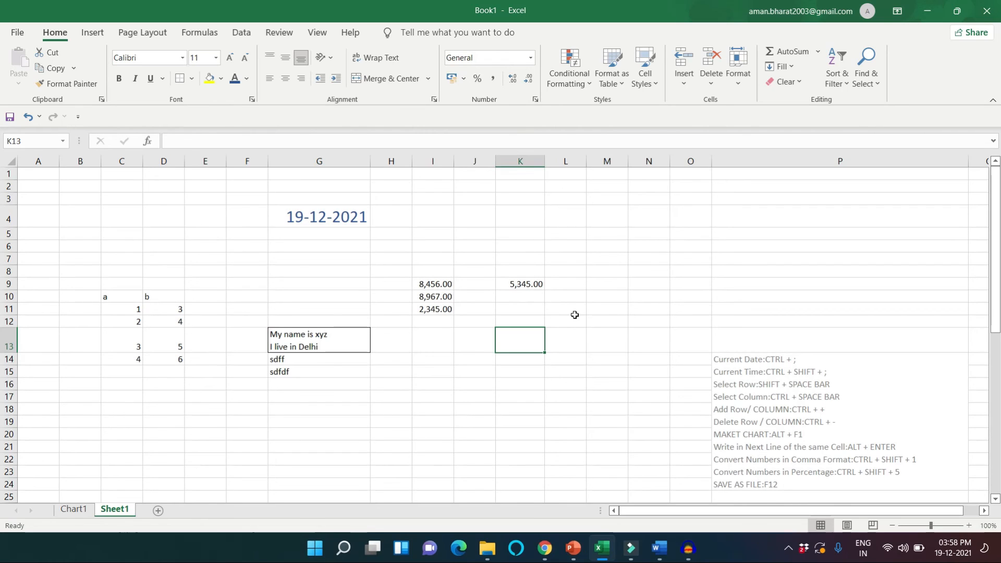
text(0.)
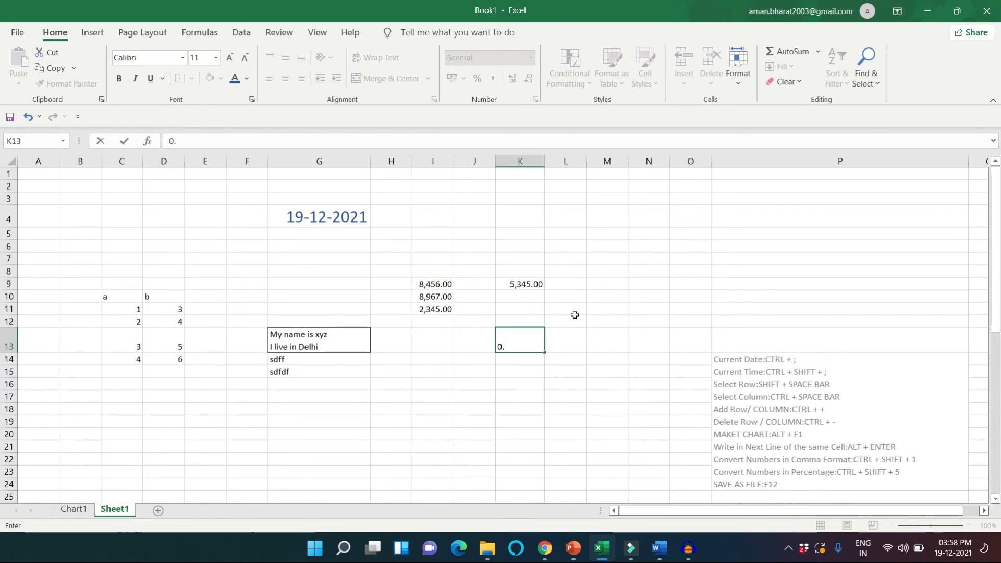
text(89)
key(Return)
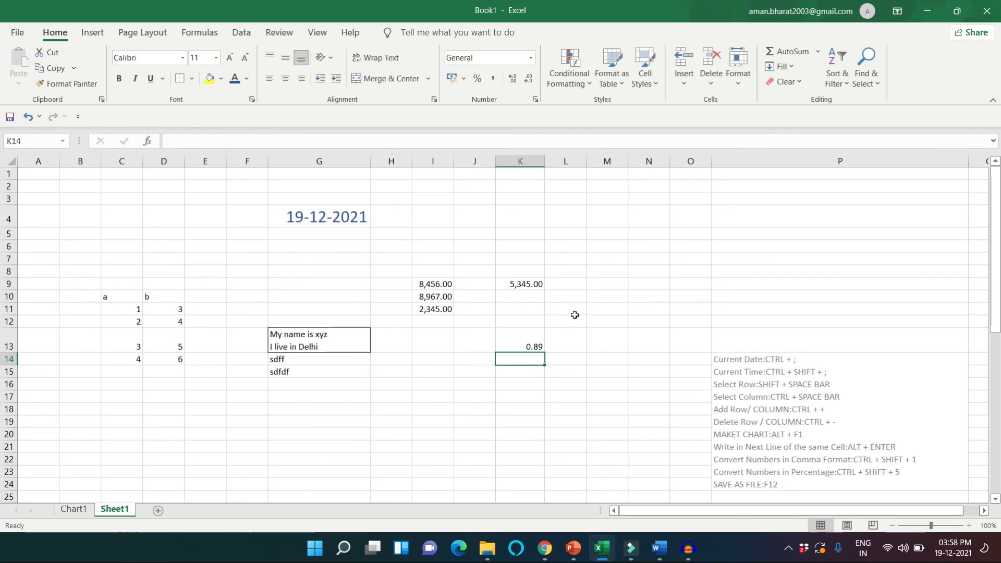
Convert the value in cell K13 to Percentage format
key(Up)
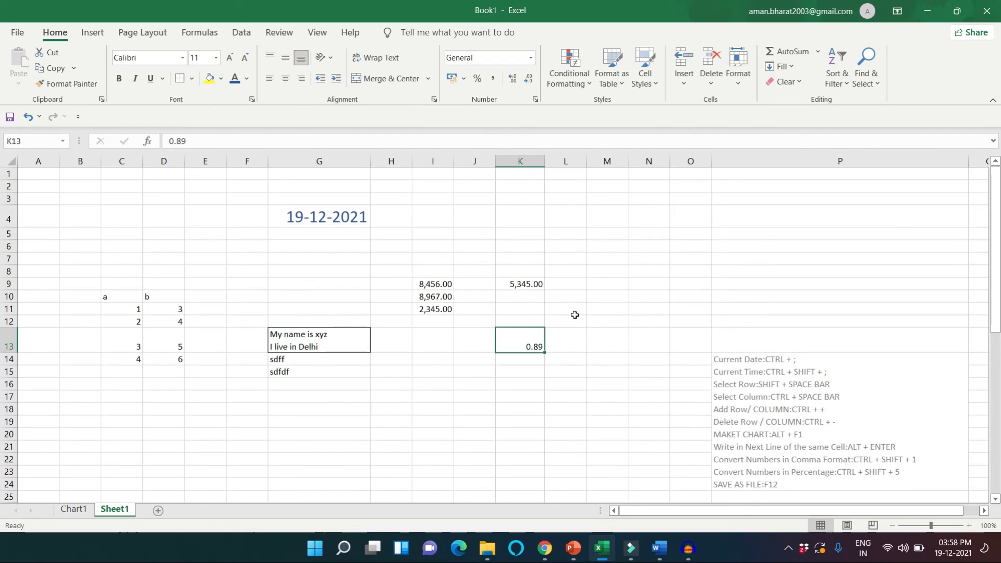
key(ctrl+shift+5)
key(Down)
key(Up)
Convert the column a values in C11:C14 to Percentage format
drag(134, 308, 132, 355)
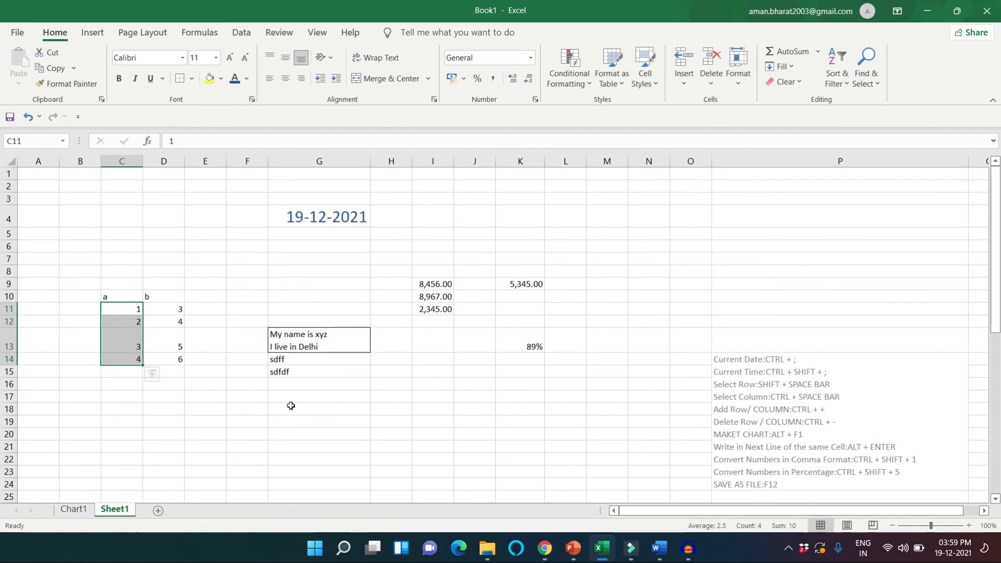
key(ctrl+shift+5)
click(274, 447)
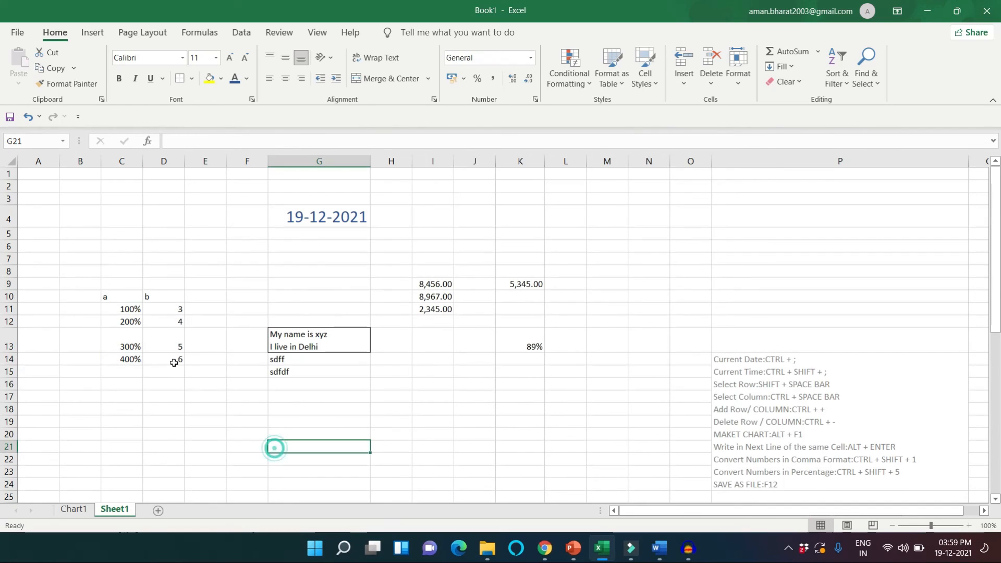
click(128, 361)
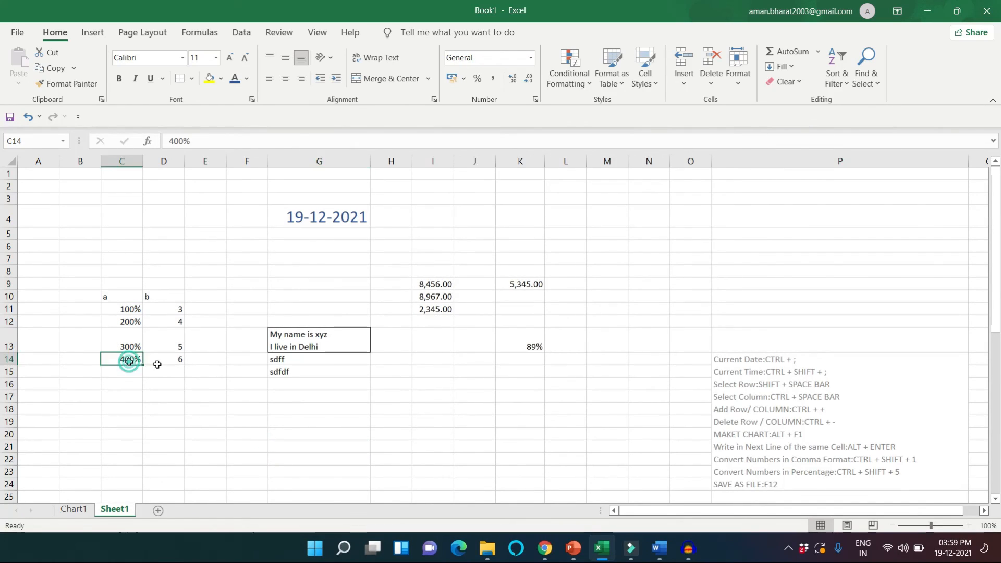
click(237, 392)
click(248, 295)
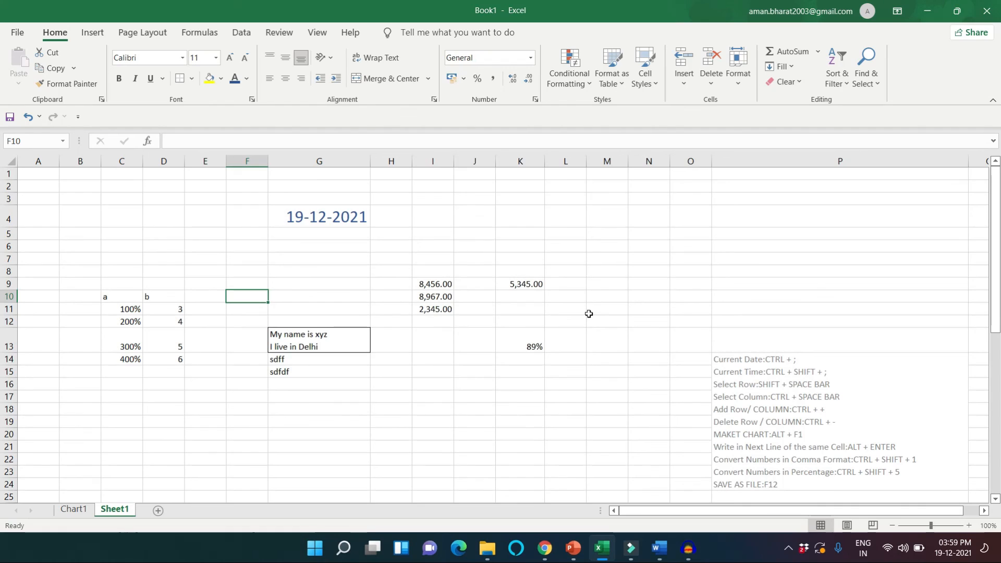
Enter My File as the file name in the Save As dialog and cancel the dialog
click(599, 300)
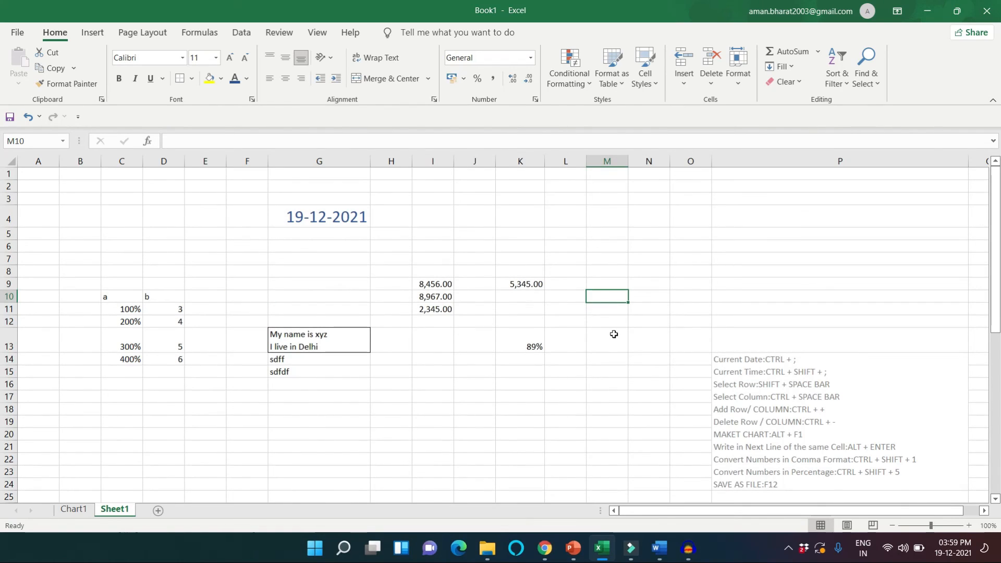
key(F12)
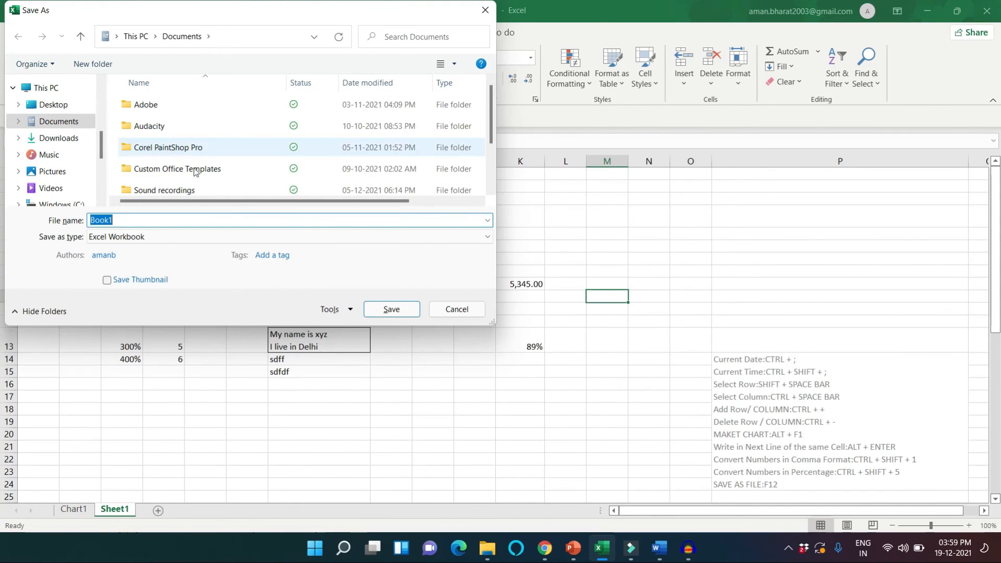
text(My File)
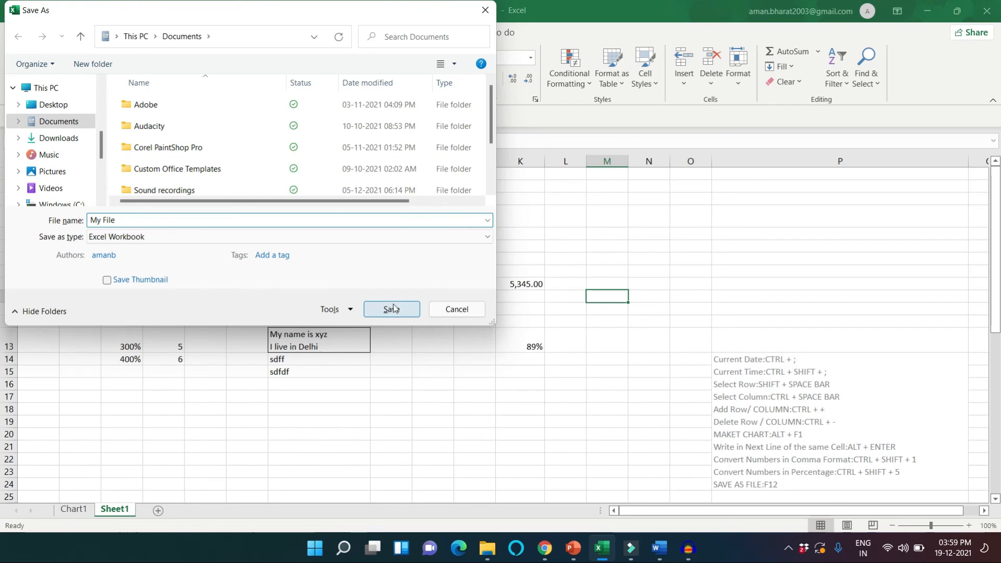
click(457, 309)
click(573, 335)
click(510, 340)
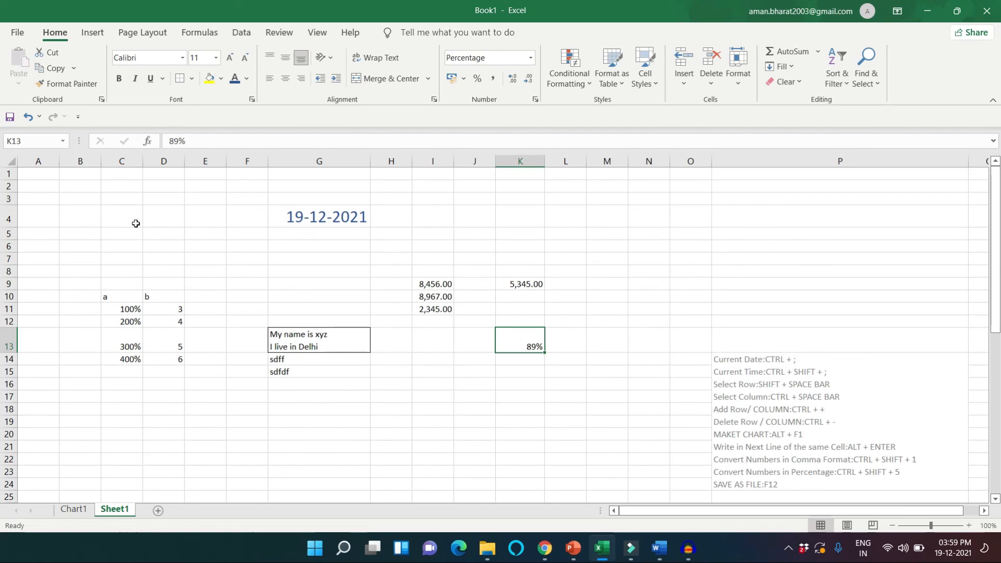
drag(68, 200, 125, 233)
drag(340, 355, 587, 411)
click(570, 436)
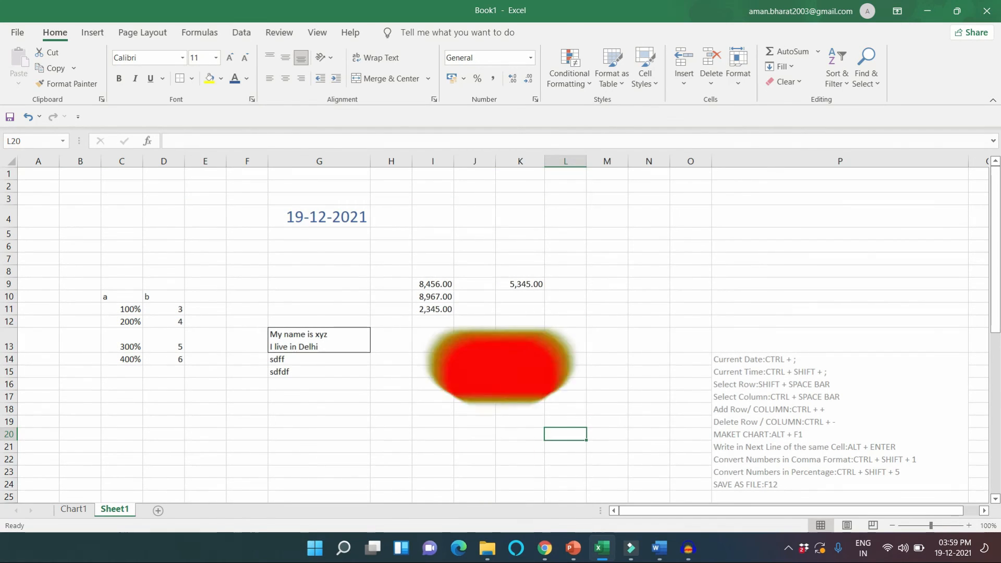
click(631, 368)
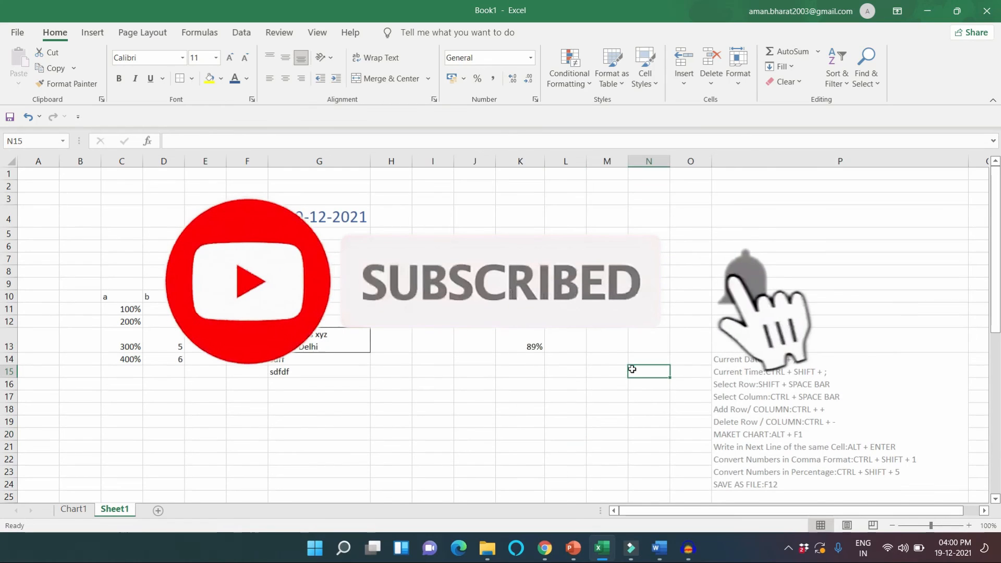